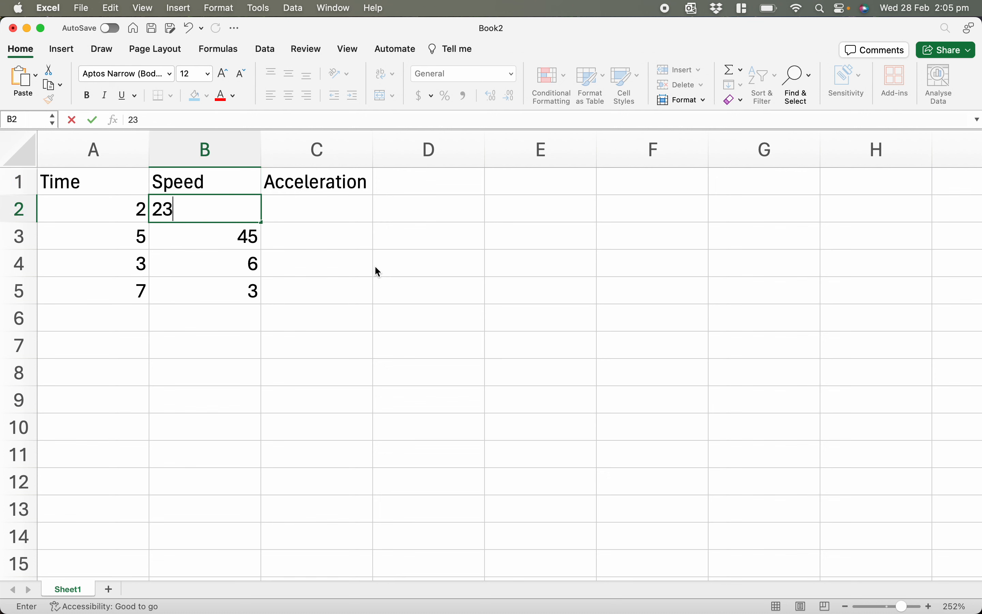
Commit the speed in B2 and enter the acceleration values 551 in C2 and 513 in C3
key(Tab)
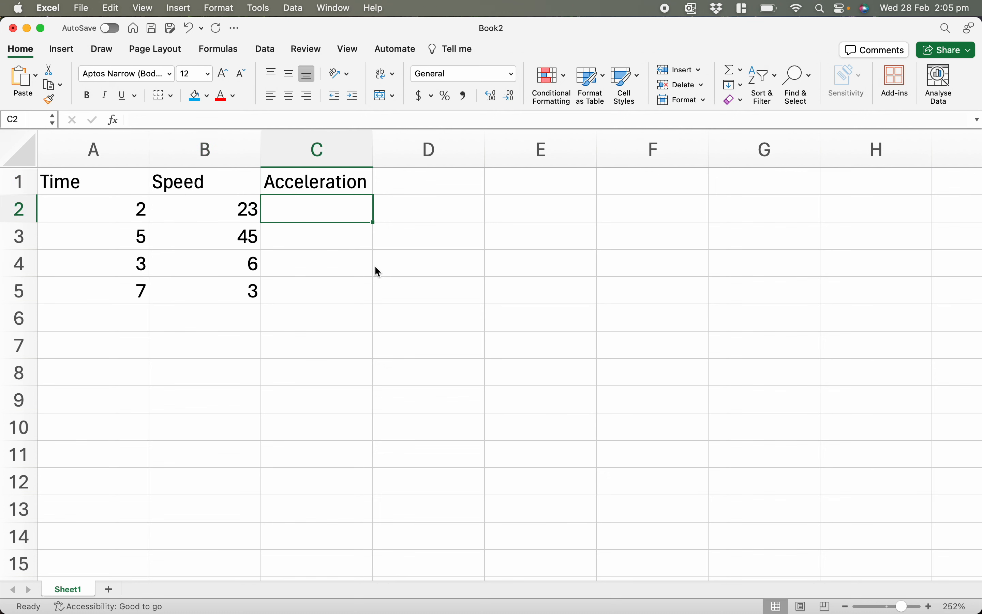
text(551)
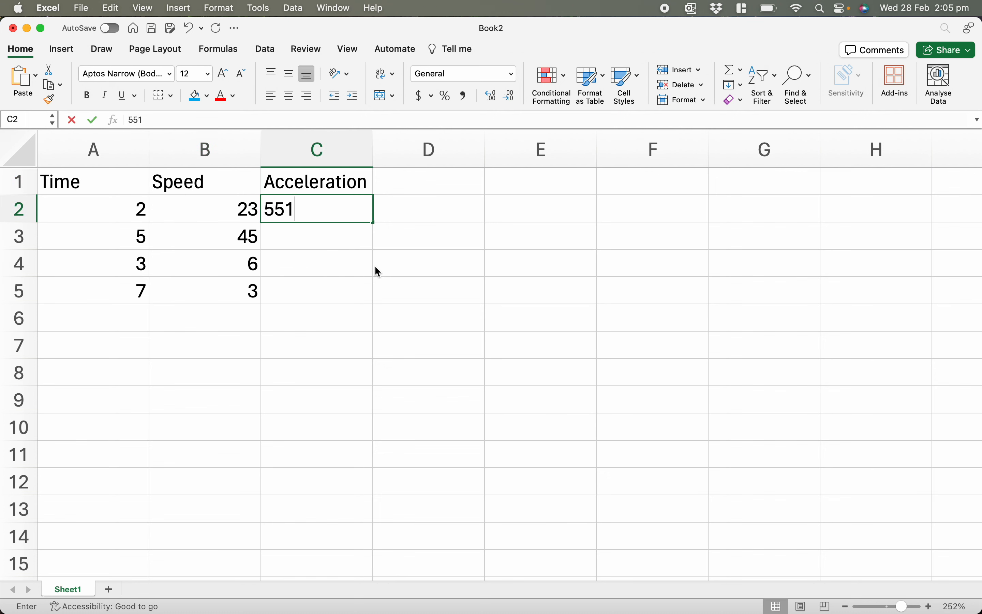
key(Return)
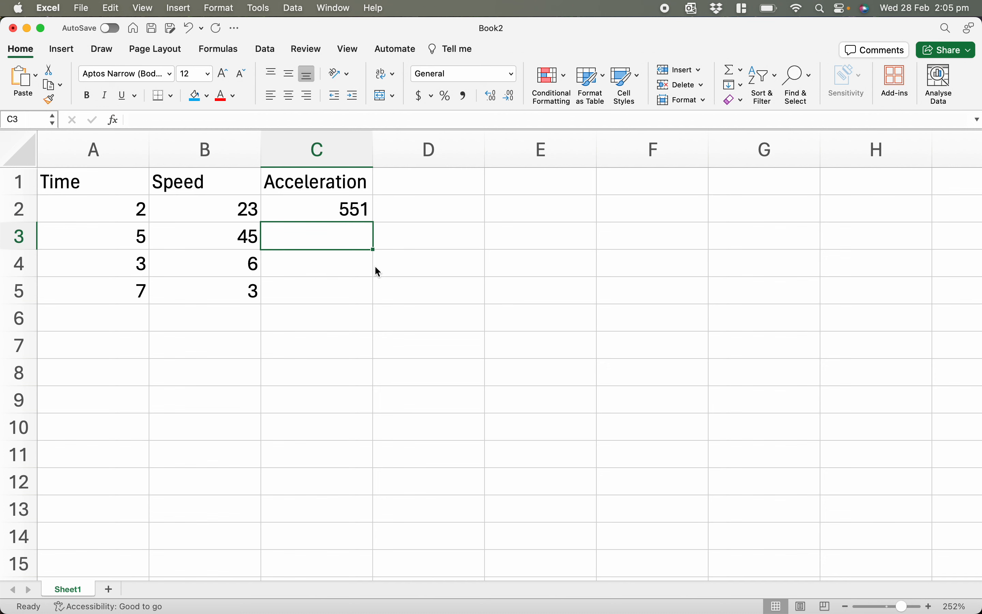
text(513)
key(Return)
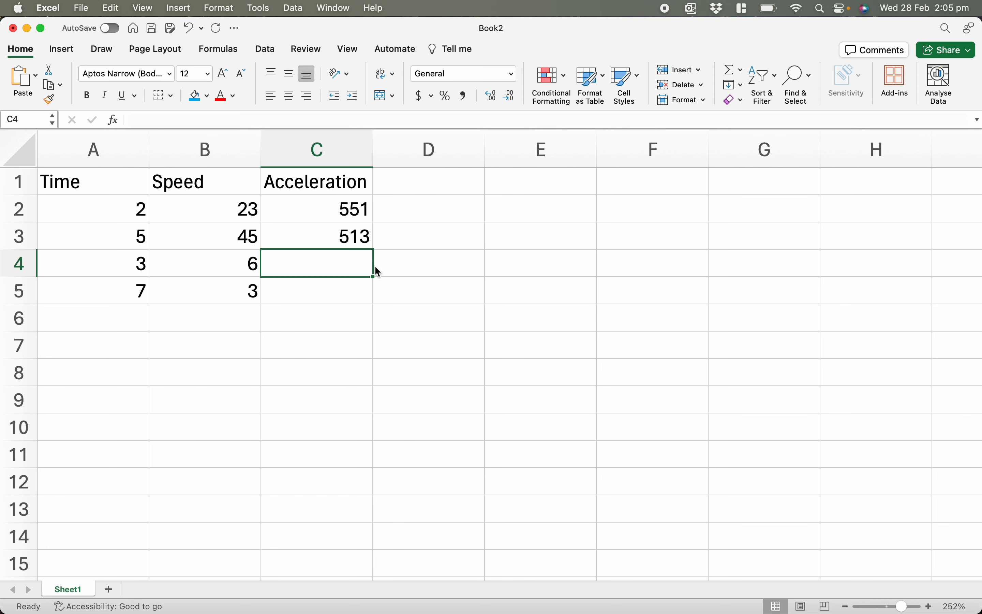
Clear the whole Time, Speed and Acceleration table in cells A1:C5
key(Down)
key(shift+Up)
key(shift+Left)
key(shift+Left)
key(shift+Up)
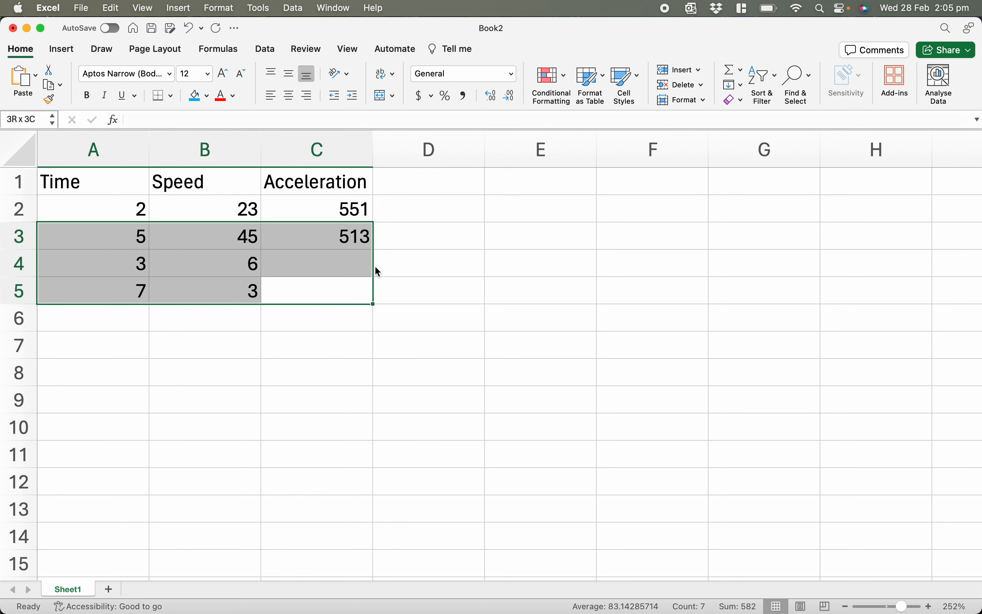
key(shift+Up)
key(shift+Up)
key(Delete)
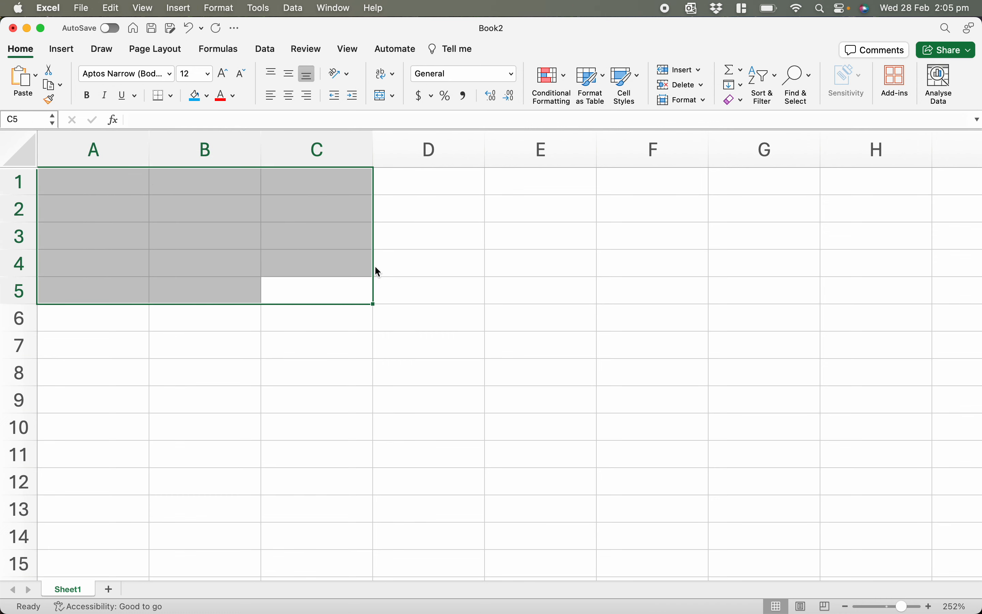
click(386, 357)
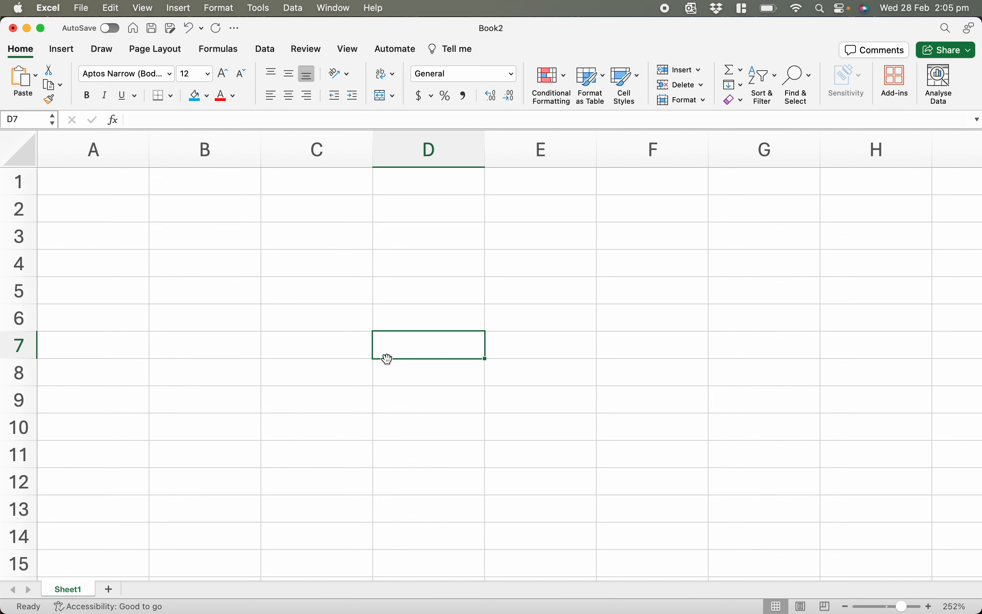
click(465, 380)
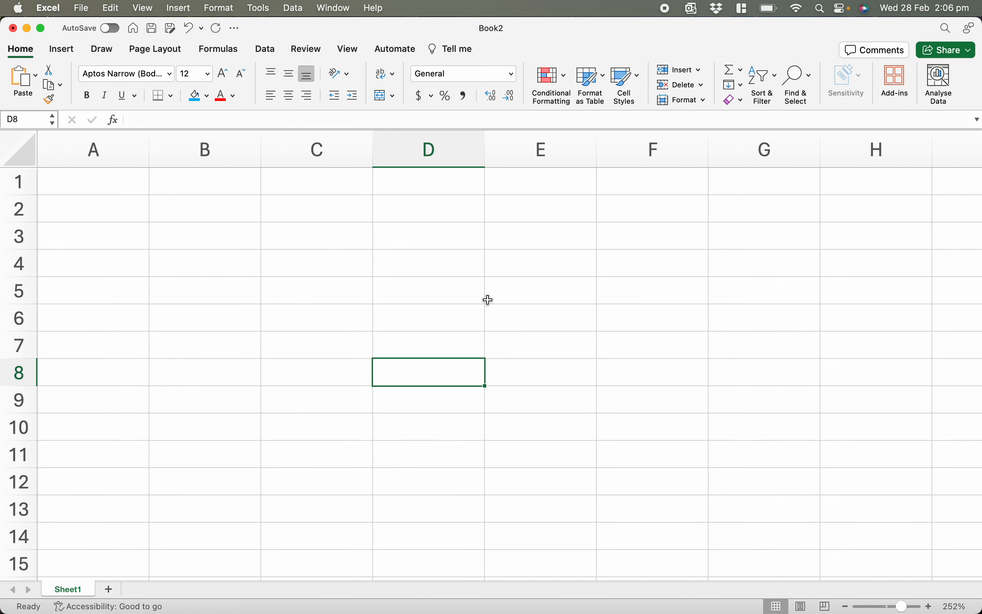
Enter the sample number 453234 in cell B3 and clear that cell again
click(224, 283)
click(201, 243)
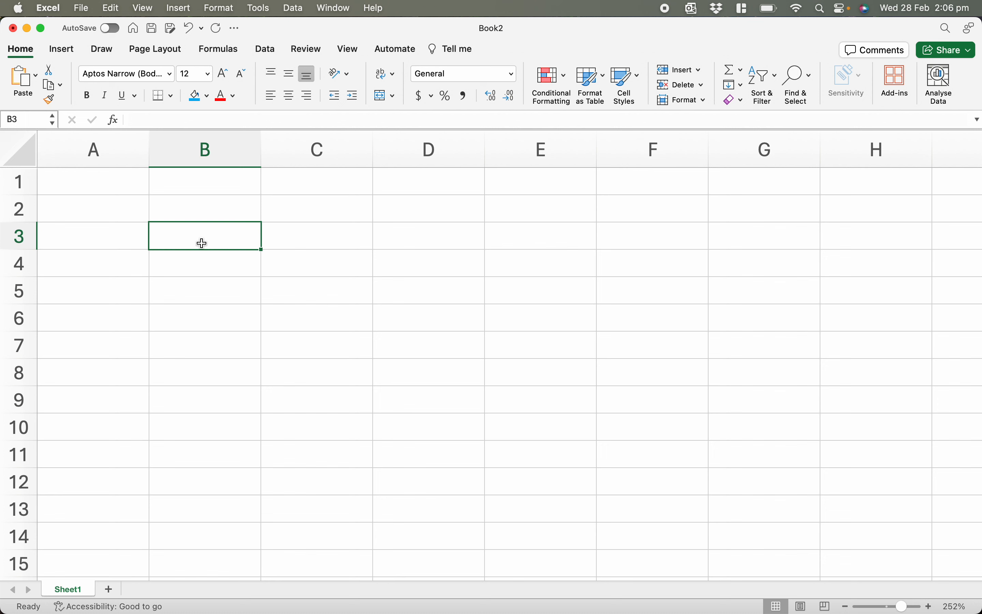
text(453234)
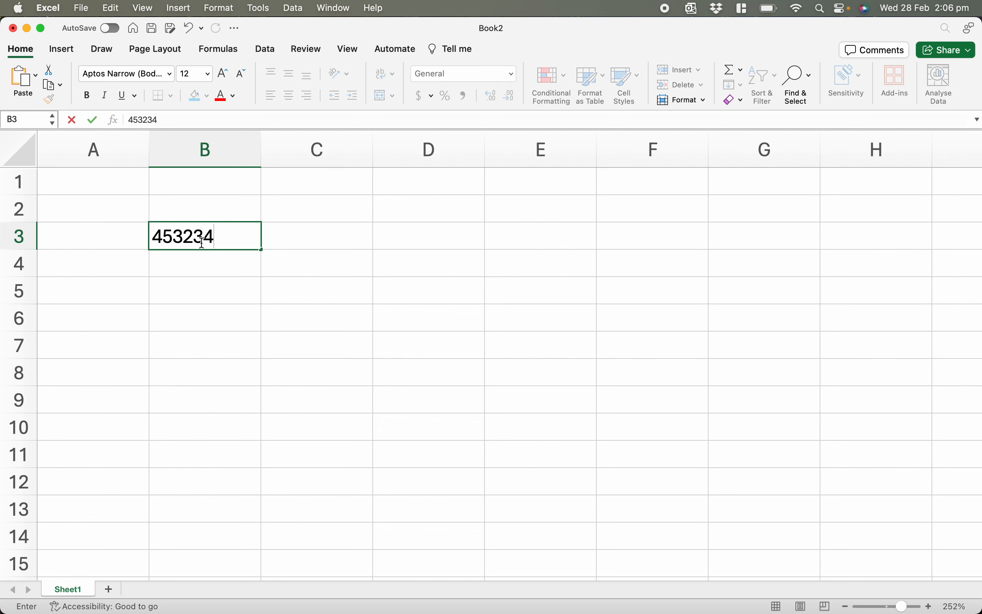
click(287, 328)
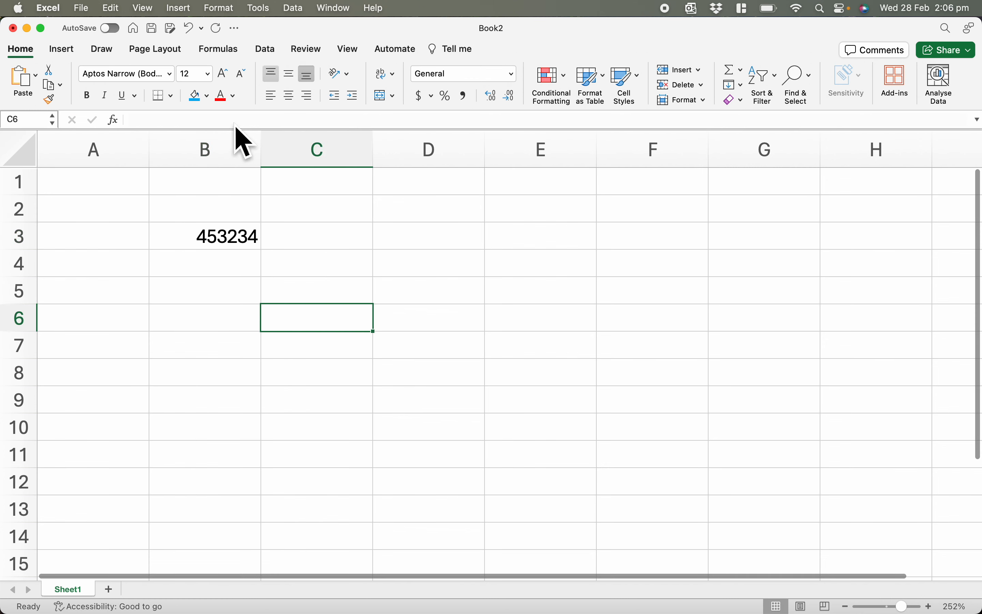
click(243, 242)
key(Delete)
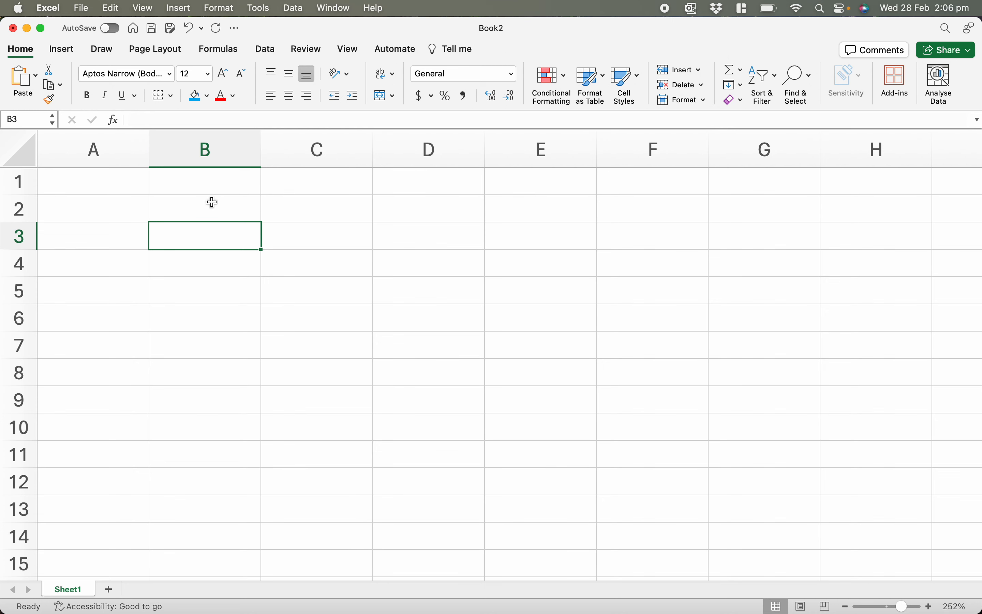
Enter the sample words Cells in C5 and Prison in C6
drag(122, 189, 818, 535)
click(894, 428)
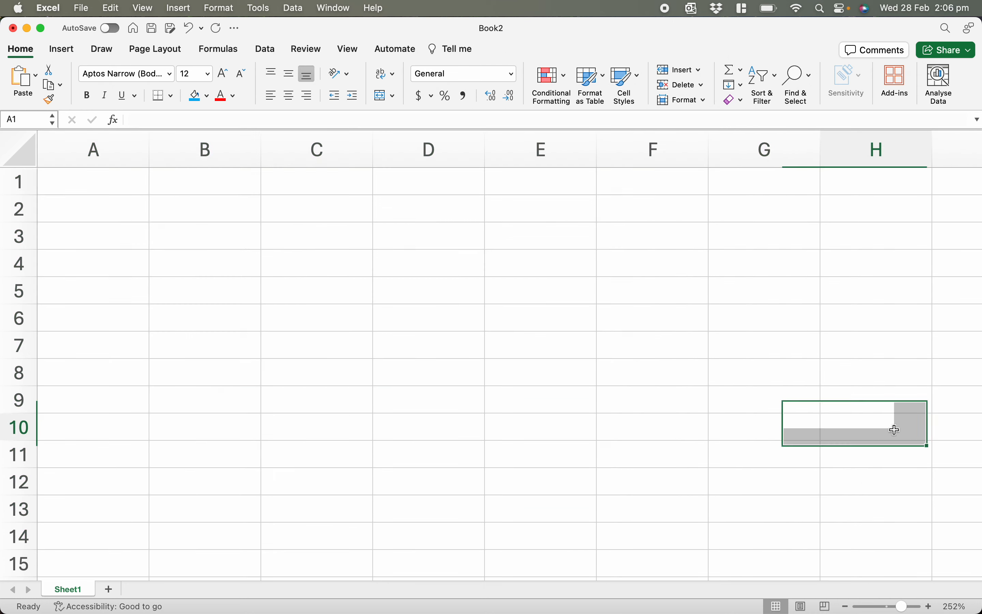
click(340, 291)
text(Cells)
key(Return)
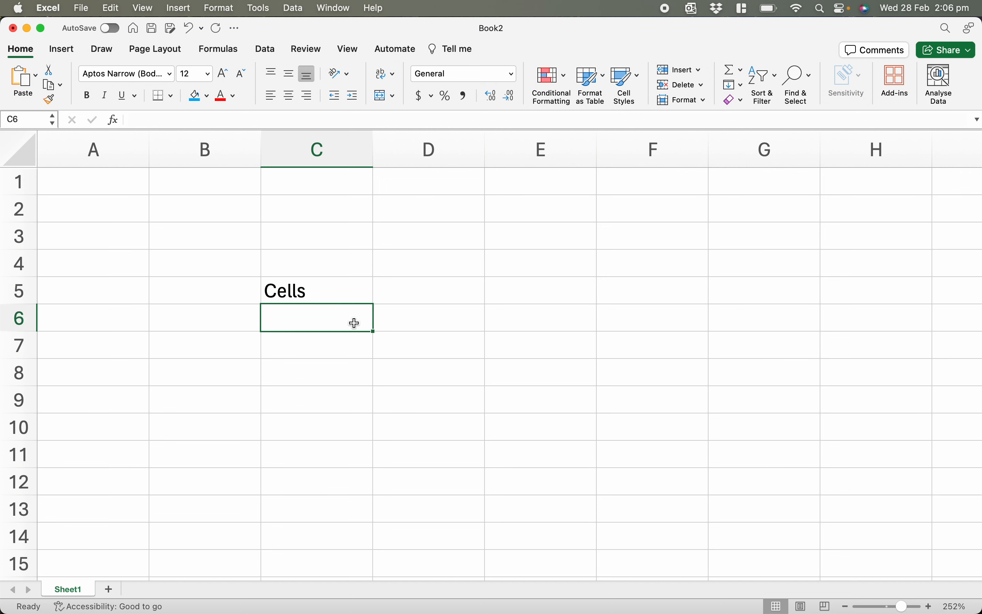
text(Prison)
key(Return)
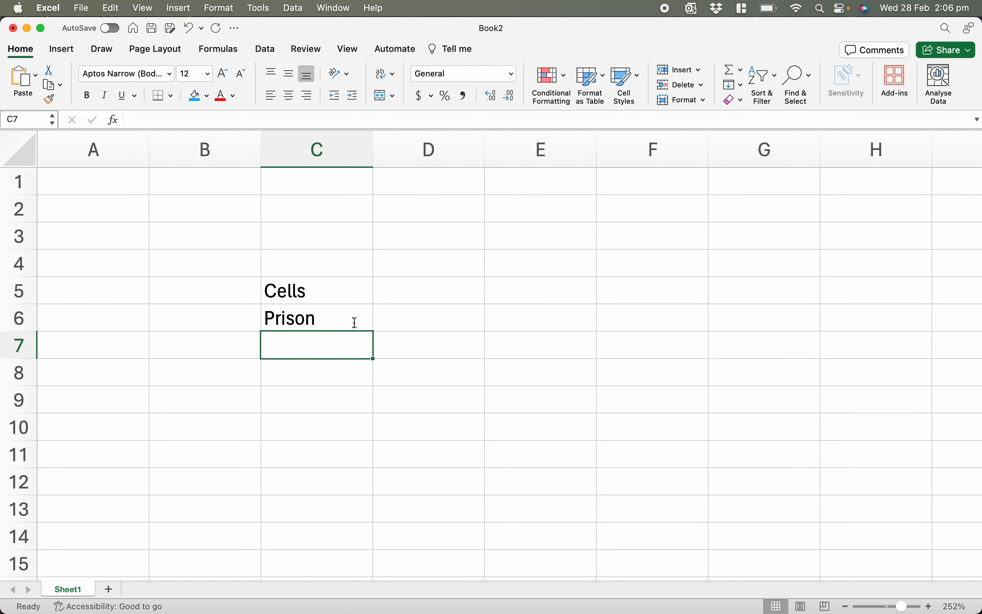
Clear the sample words from cells C6 and C5
click(349, 321)
key(Delete)
key(Up)
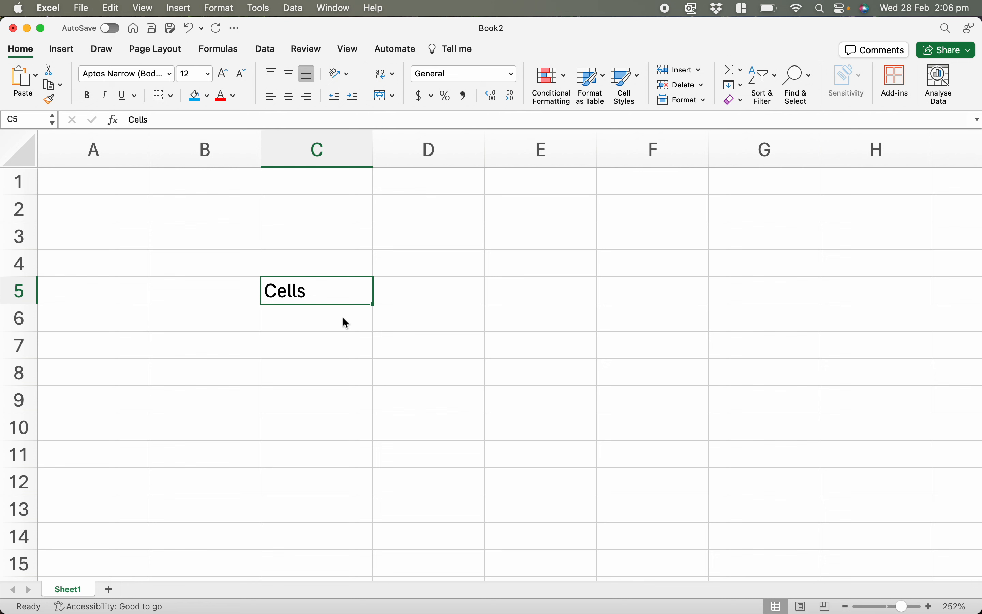
key(Delete)
Highlight sample cell ranges in the empty grid, including B3:E11 and B4:D8
drag(201, 234, 654, 508)
click(654, 508)
drag(581, 462, 233, 243)
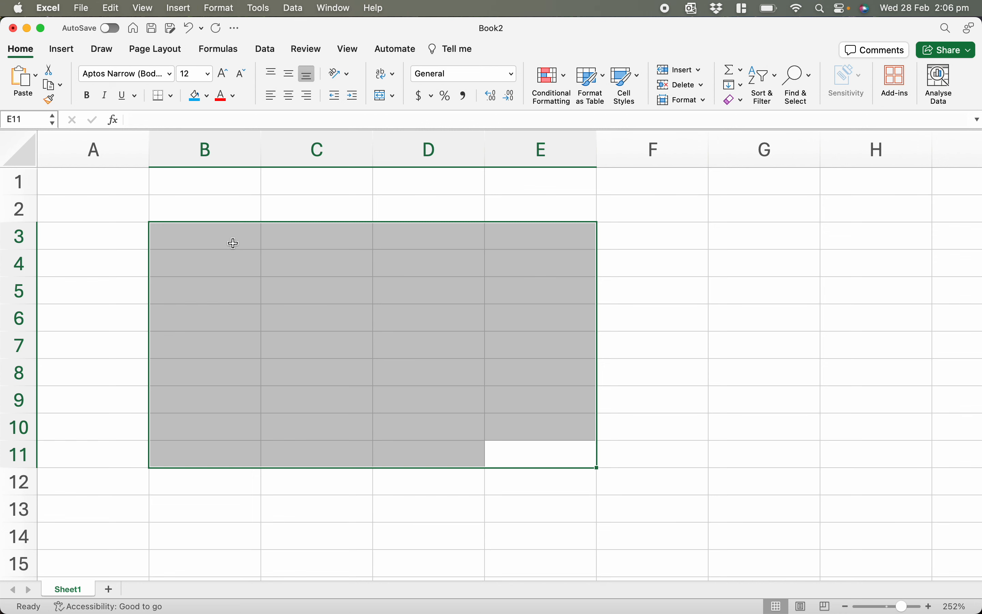
click(634, 377)
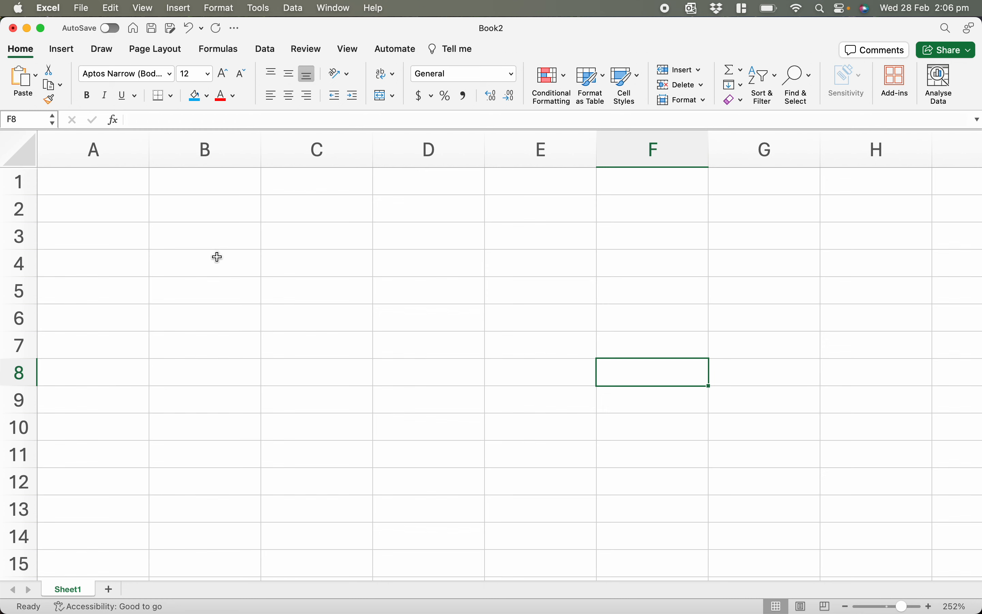
drag(218, 257, 440, 377)
click(542, 388)
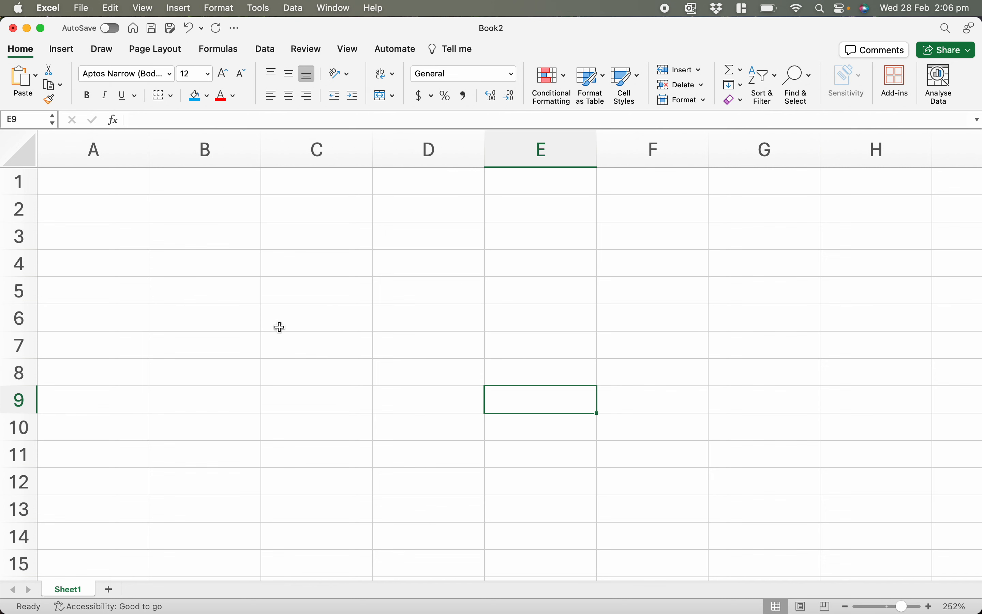
Move the active cell one cell at a time from C5 through the neighbouring cells to D5
click(286, 287)
key(Left)
key(Up)
key(Right)
key(Right)
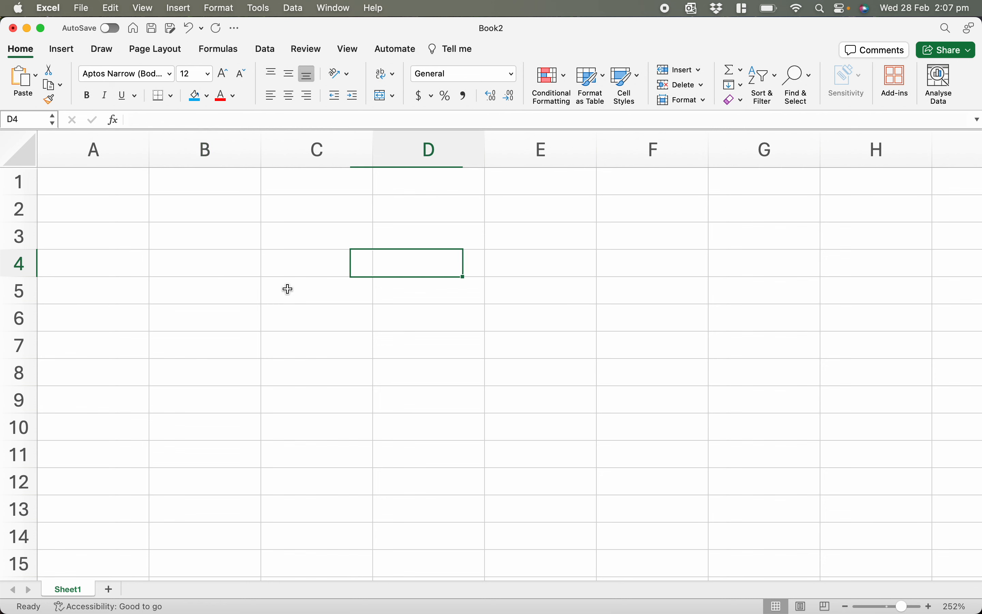
key(Up)
key(Left)
key(Left)
key(Down)
key(Down)
key(Right)
key(Down)
key(Up)
key(Up)
key(Left)
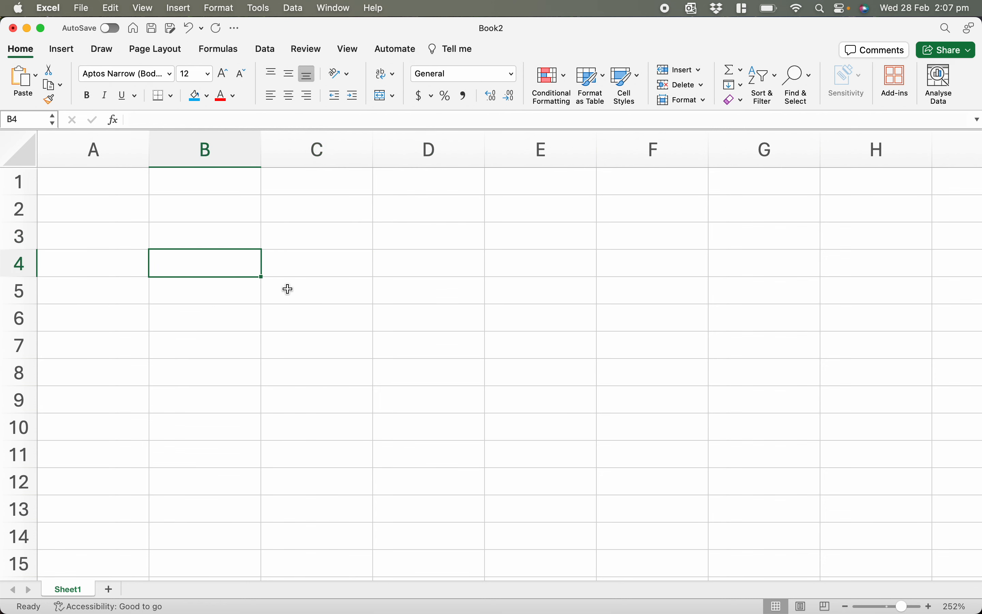
key(Up)
key(Up)
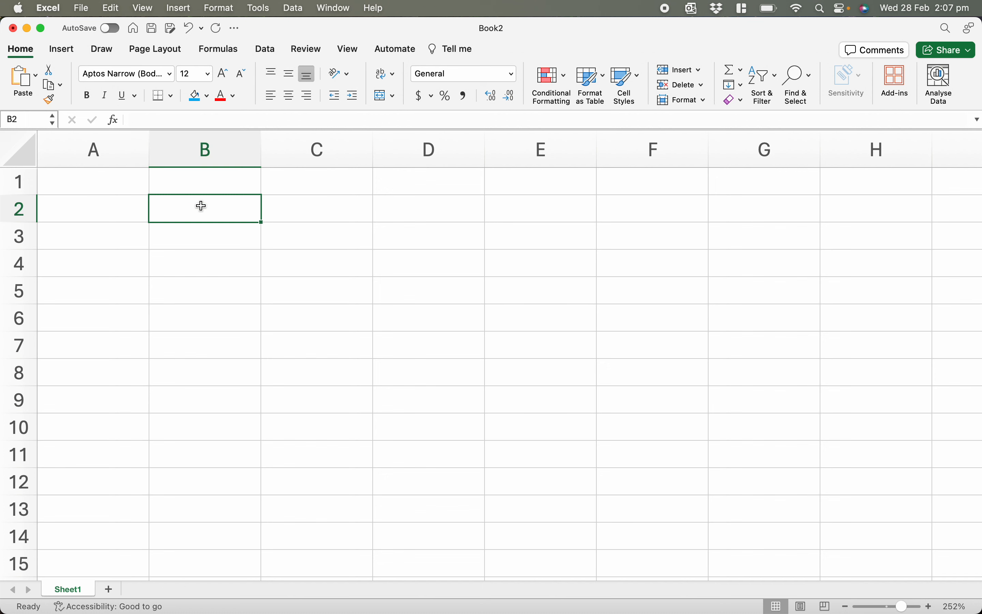
key(Down)
key(Down)
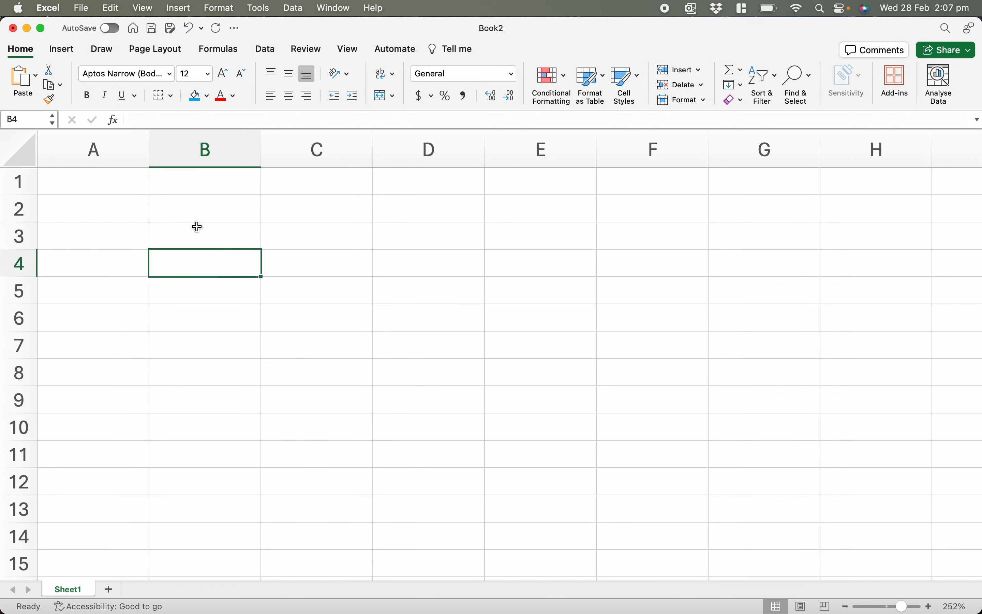
key(Down)
key(Right)
key(Right)
key(Right)
key(Left)
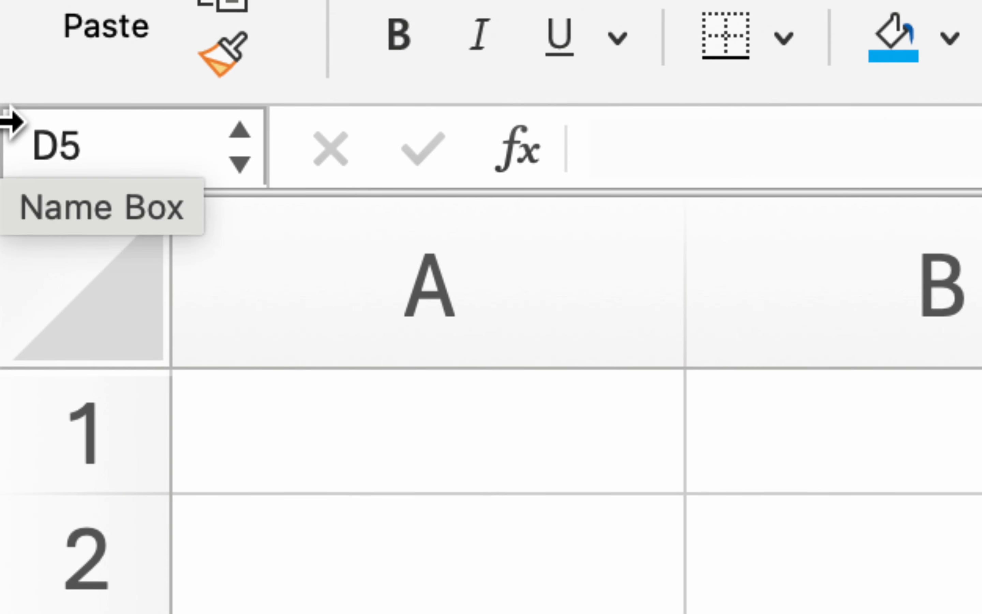
Examine how the Name Box reference follows the active cell while moving through column A to A2
key(Left)
key(Down)
key(Left)
key(Up)
key(Left)
key(Down)
key(Down)
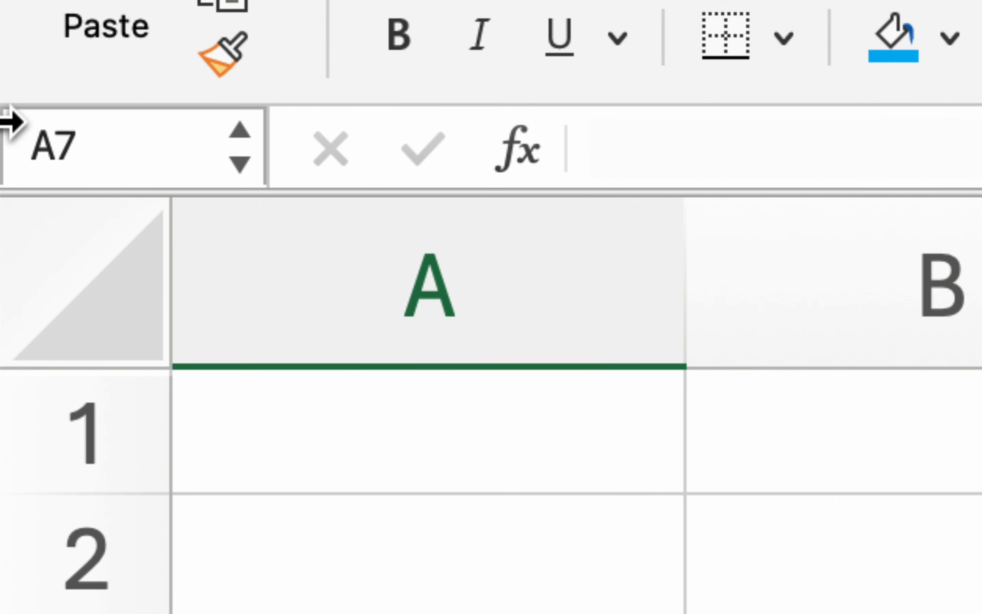
key(Down)
key(Down)
key(Up)
key(Up)
key(Up)
key(Up)
key(Up)
key(Up)
key(Up)
key(Up)
key(Down)
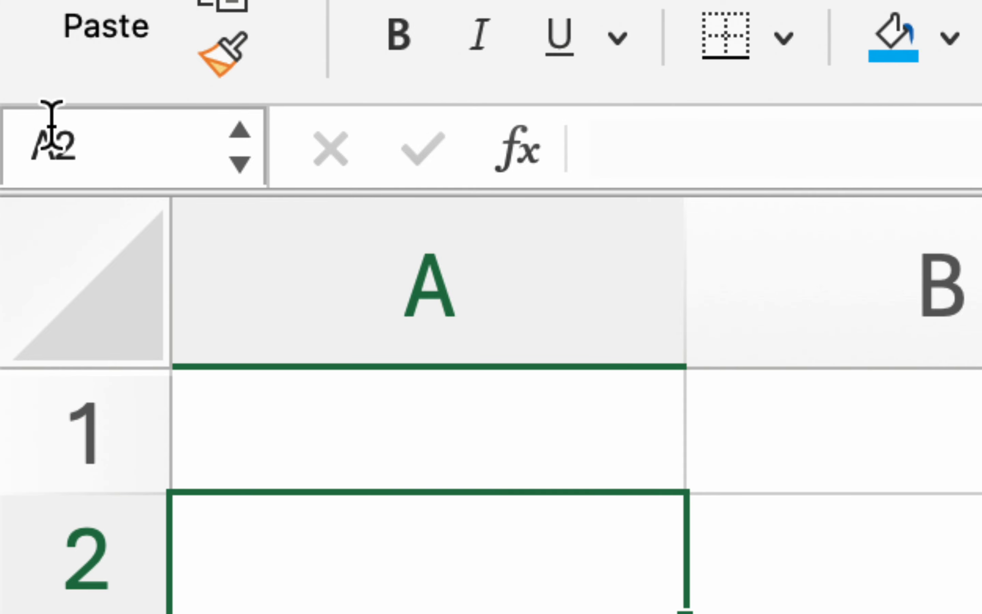
key(Right)
key(Left)
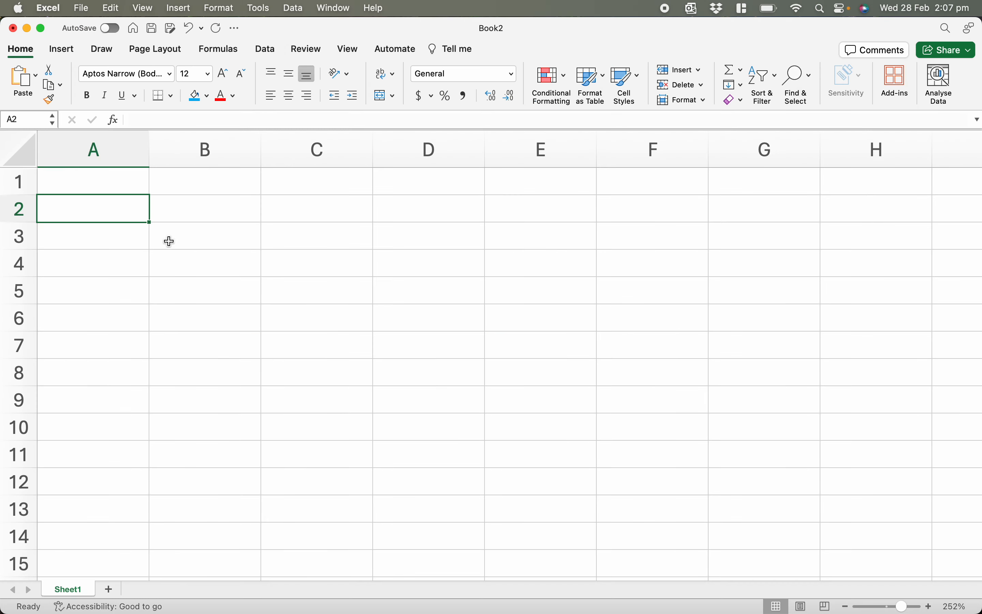
Enter the column heading Day in cell A1
click(225, 291)
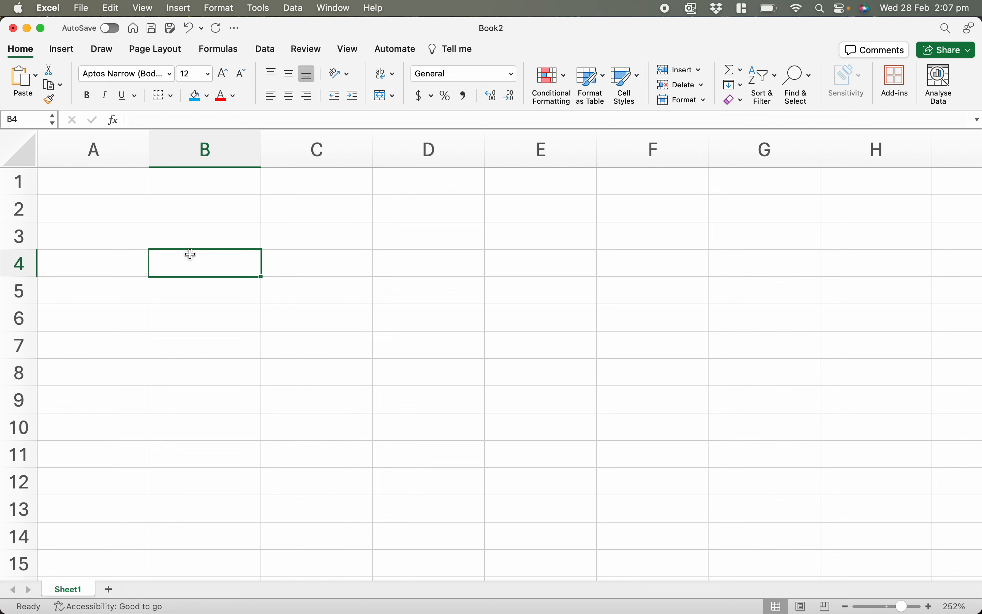
key(Left)
key(Up)
key(Up)
key(Up)
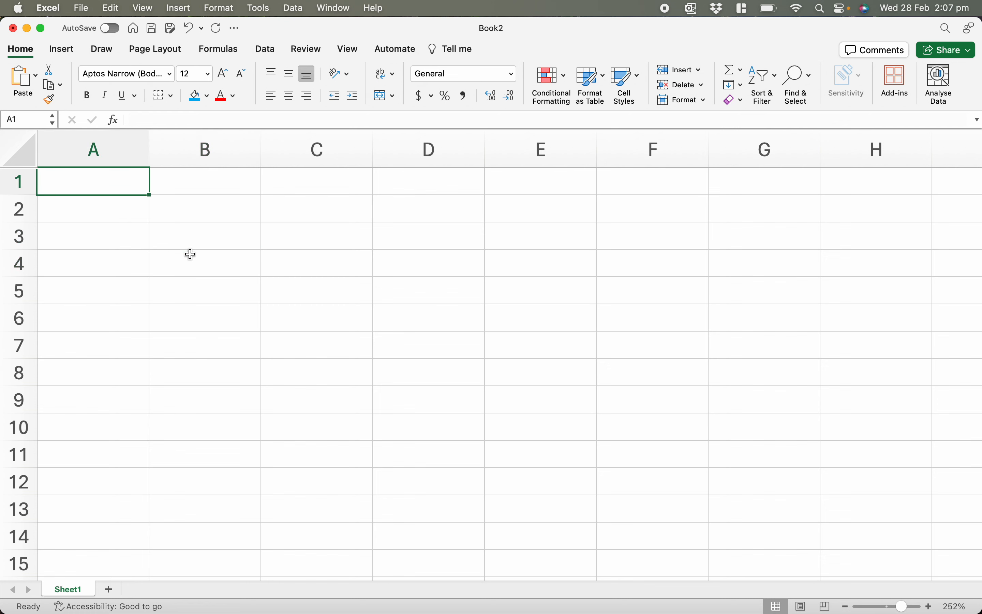
text(Day 1)
key(BackSpace)
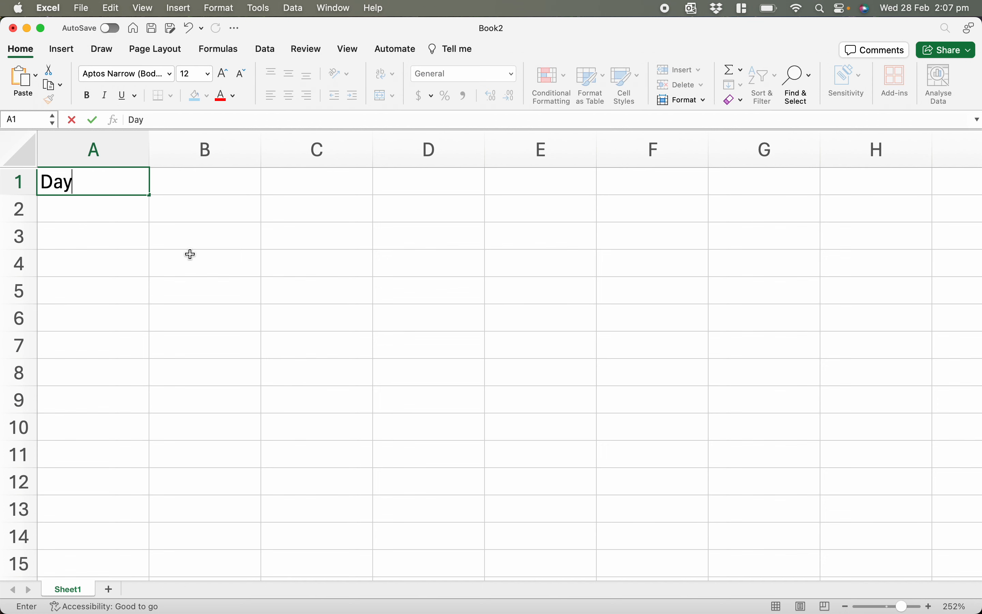
key(ctrl+Return)
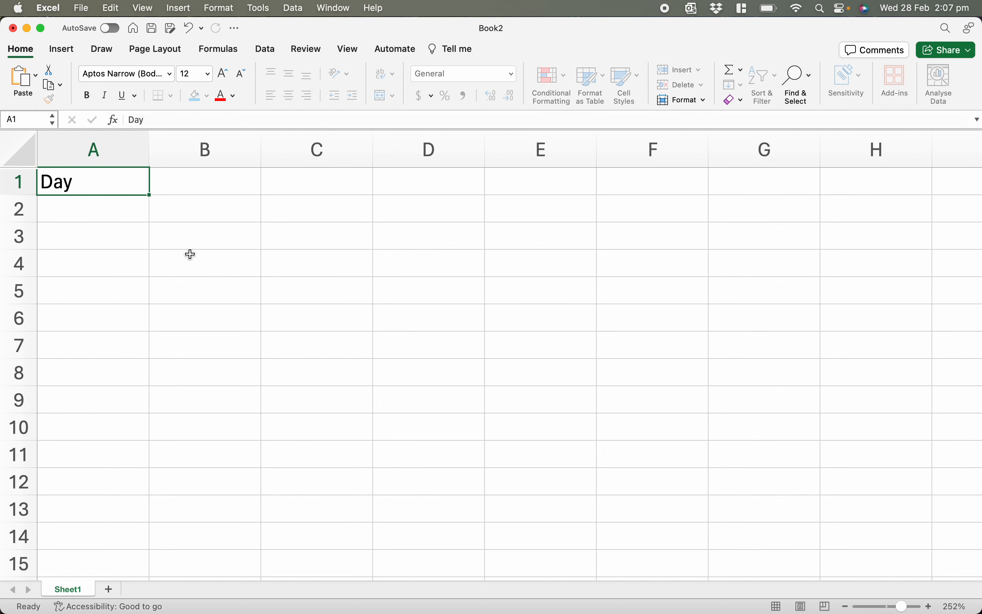
Enter the column heading Distance travelled in cell B1
key(Right)
key(Left)
key(Right)
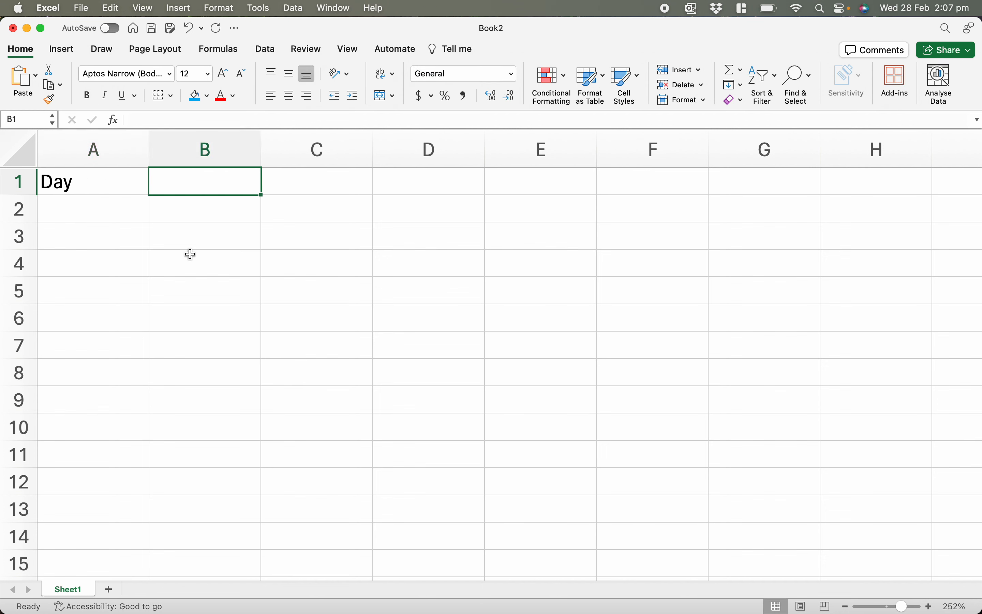
text(Distance travelled)
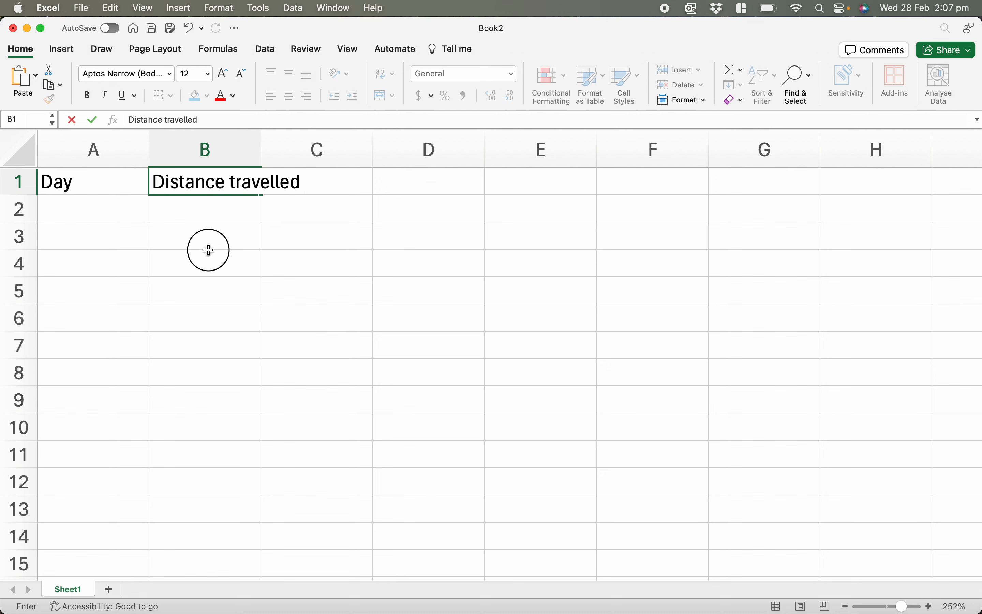
click(209, 250)
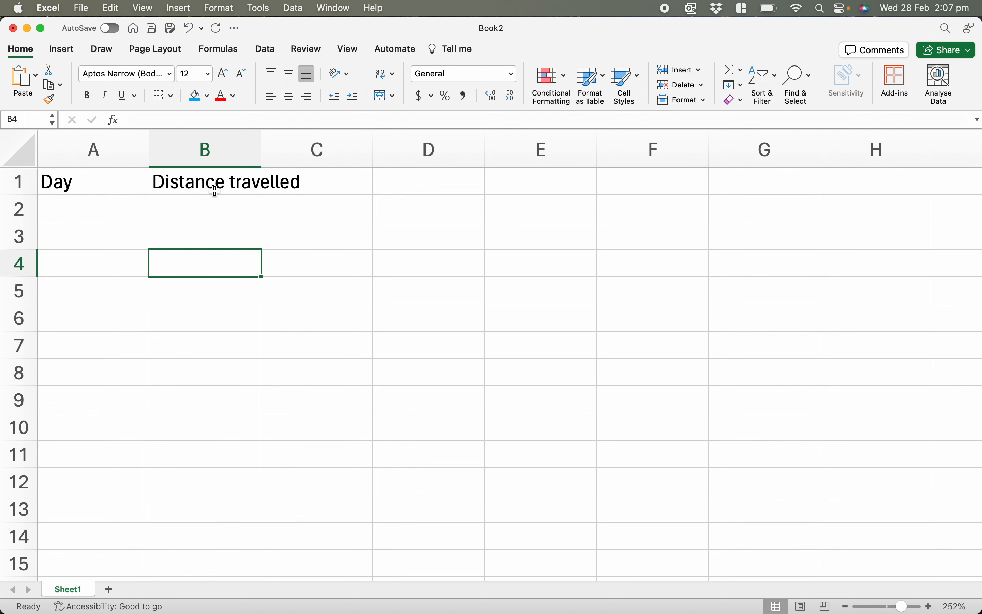
Try merging and centring the Distance travelled heading across cells B1 and C1, and undo the merge
drag(248, 183, 318, 180)
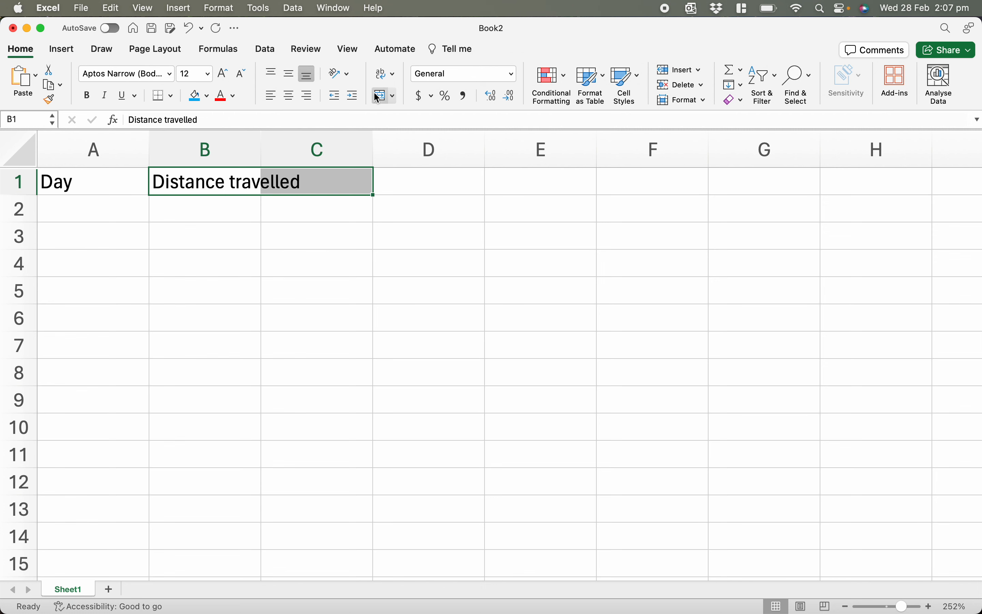
click(382, 96)
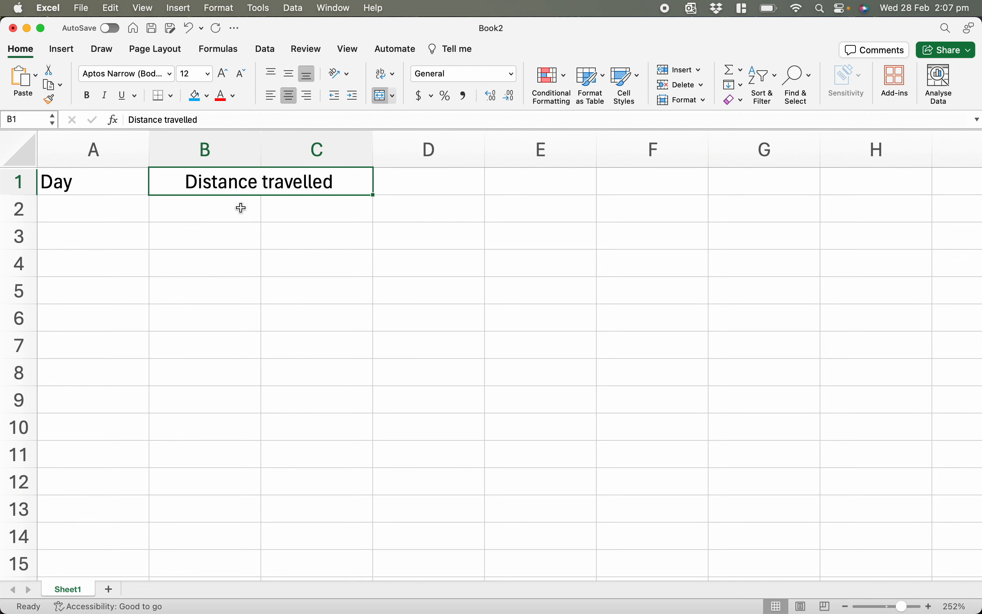
drag(241, 208, 373, 487)
click(372, 488)
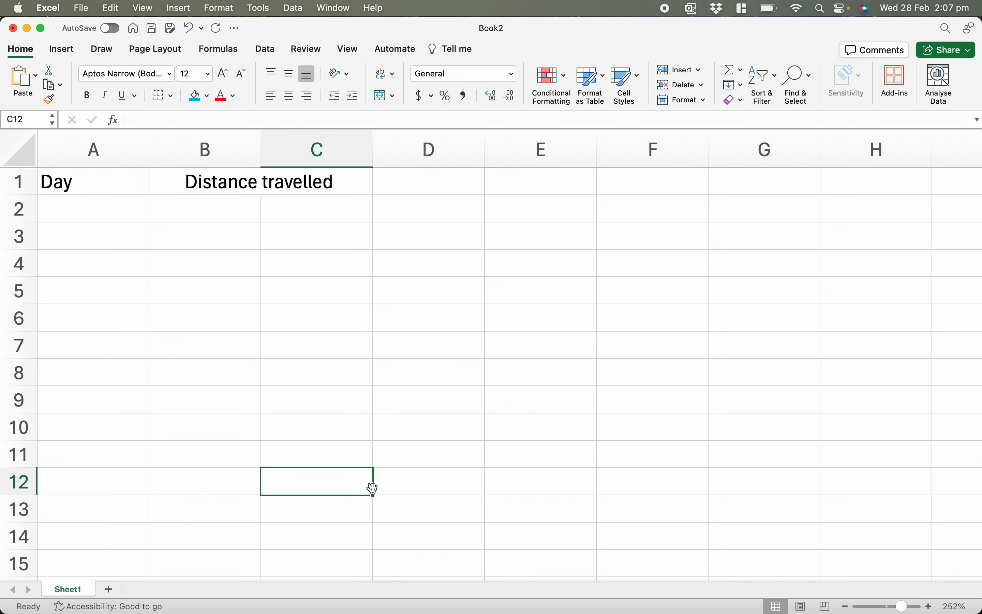
key(super+z)
Widen column B beyond the width of its Distance travelled heading
click(265, 208)
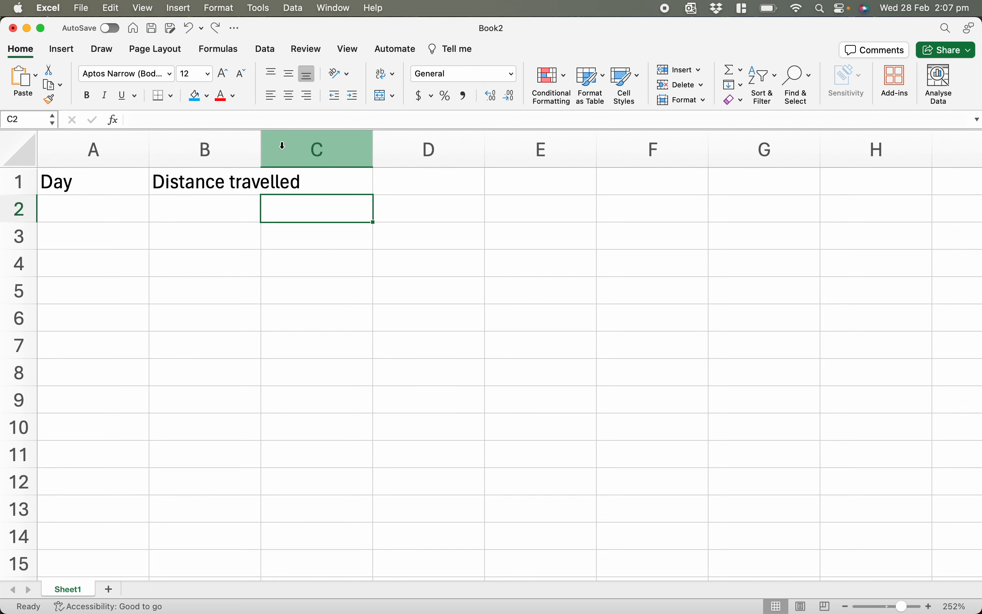
drag(262, 147, 314, 152)
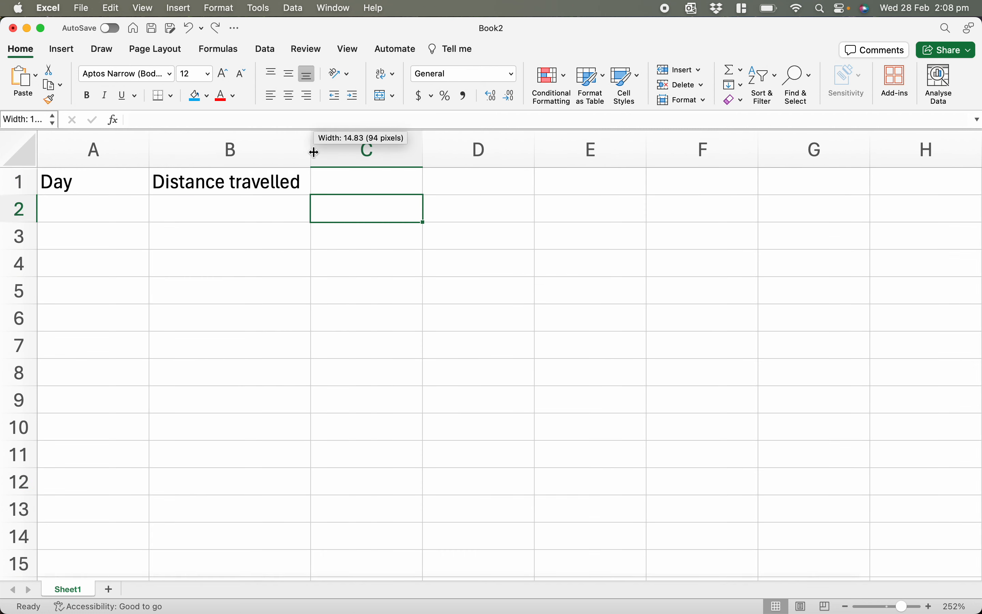
click(305, 299)
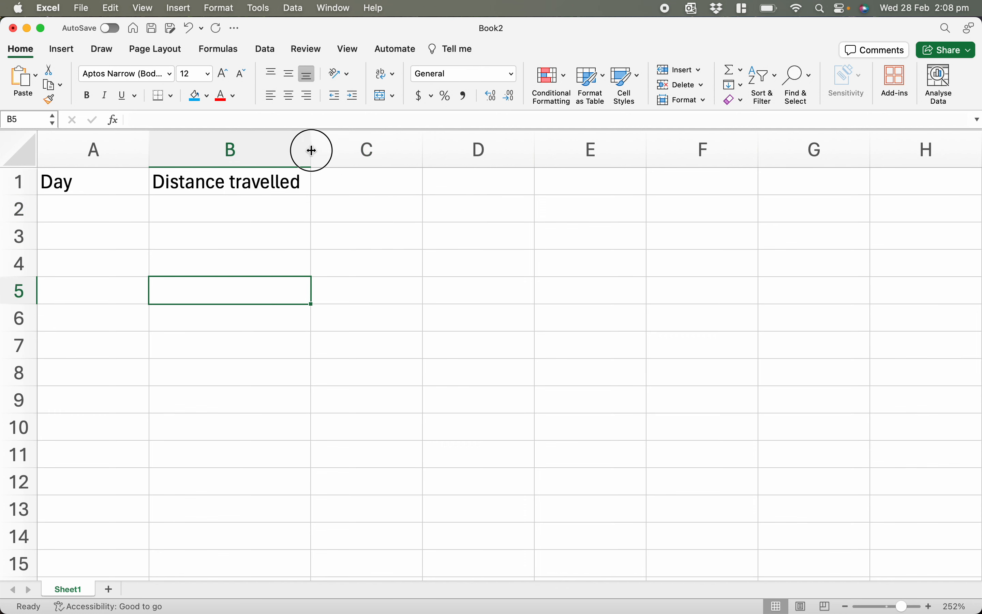
drag(312, 150, 344, 148)
Append the unit (km) to the Distance travelled heading in cell B1
double_click(319, 183)
text(()
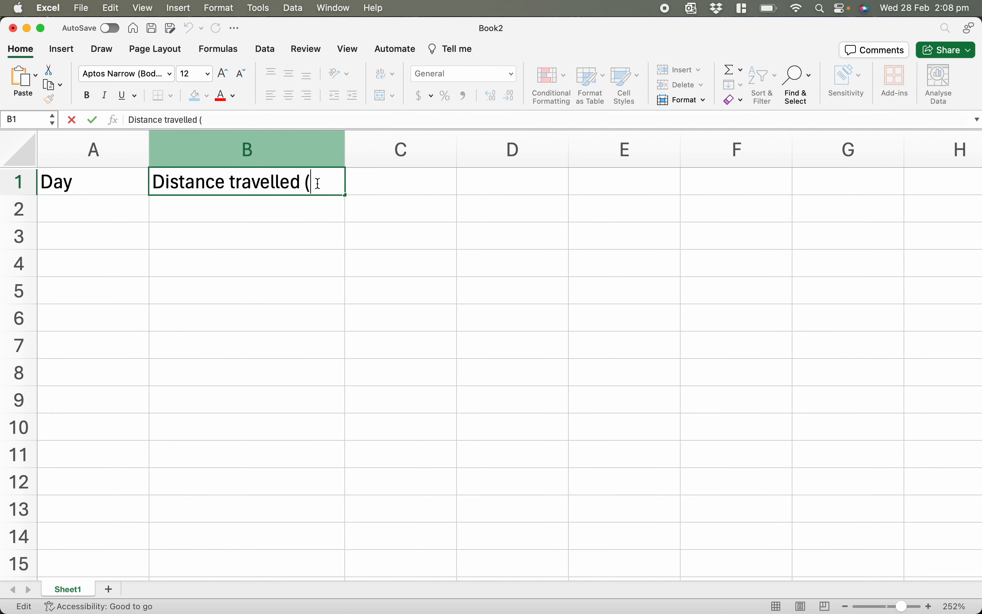
text(km))
click(366, 229)
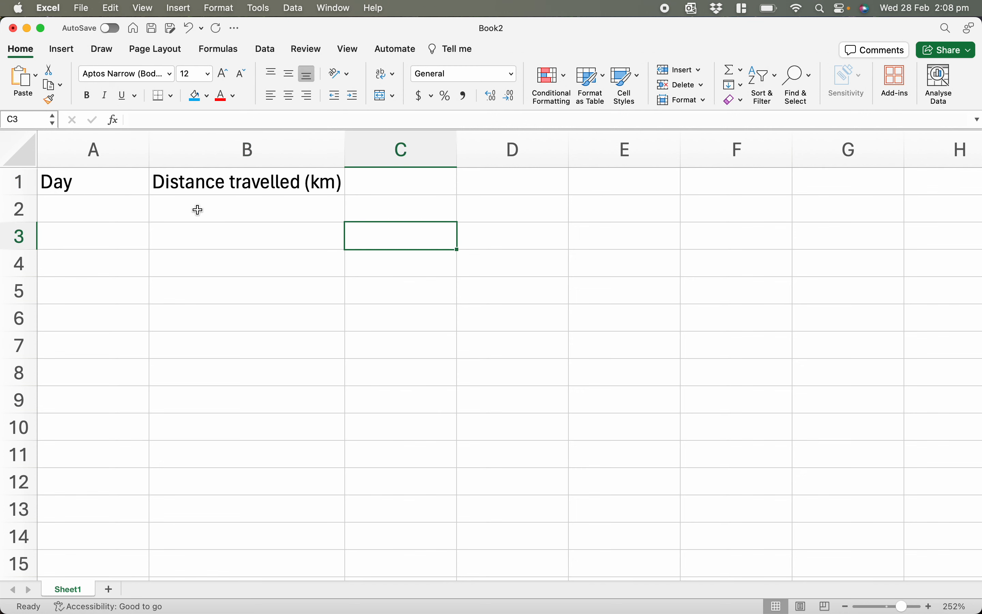
Replace the Day heading in cell A1 with Time (h)
click(383, 197)
click(383, 193)
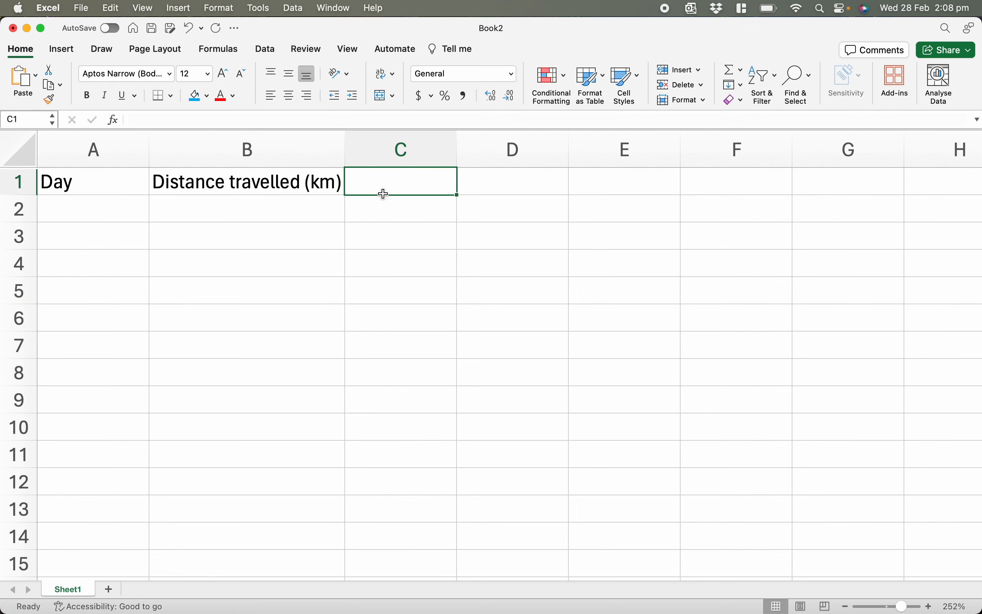
click(116, 182)
text(Time (h))
key(Return)
Enter the column heading Speed (km/h) in cell C1, without any stray bracket at its end
click(410, 190)
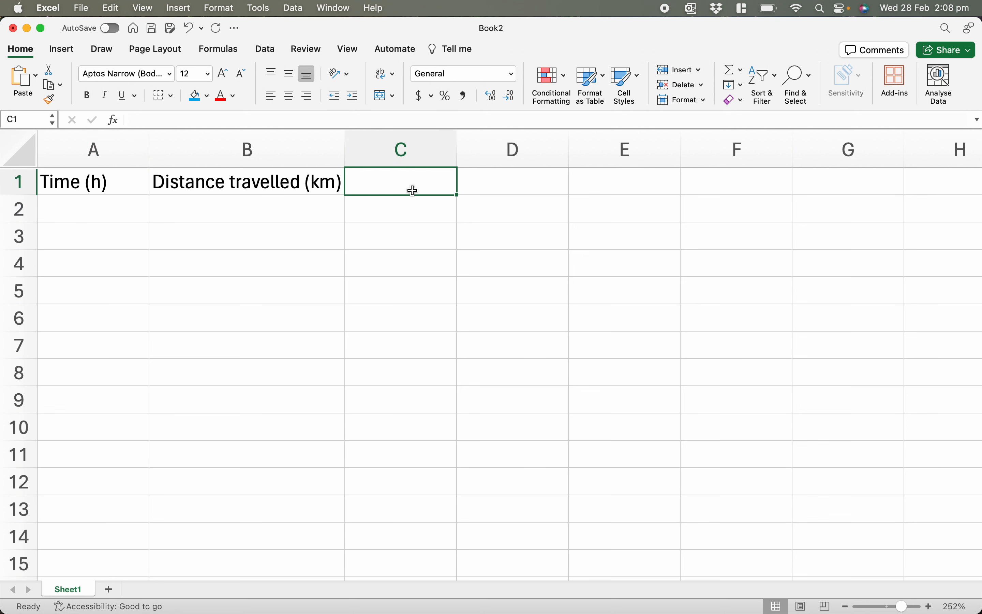
text(Speed (km/h)()
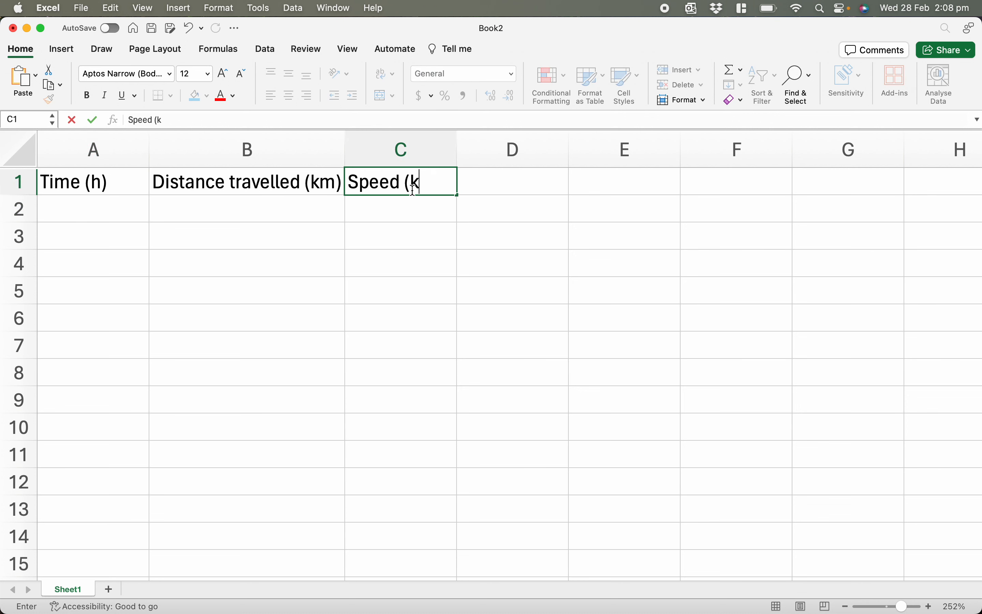
key(Return)
double_click(410, 189)
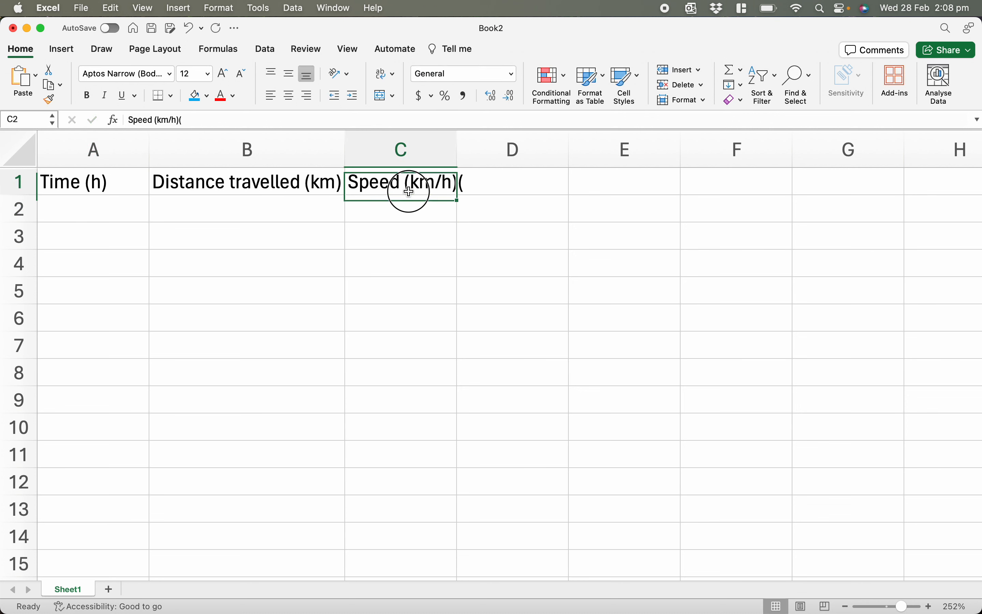
key(BackSpace)
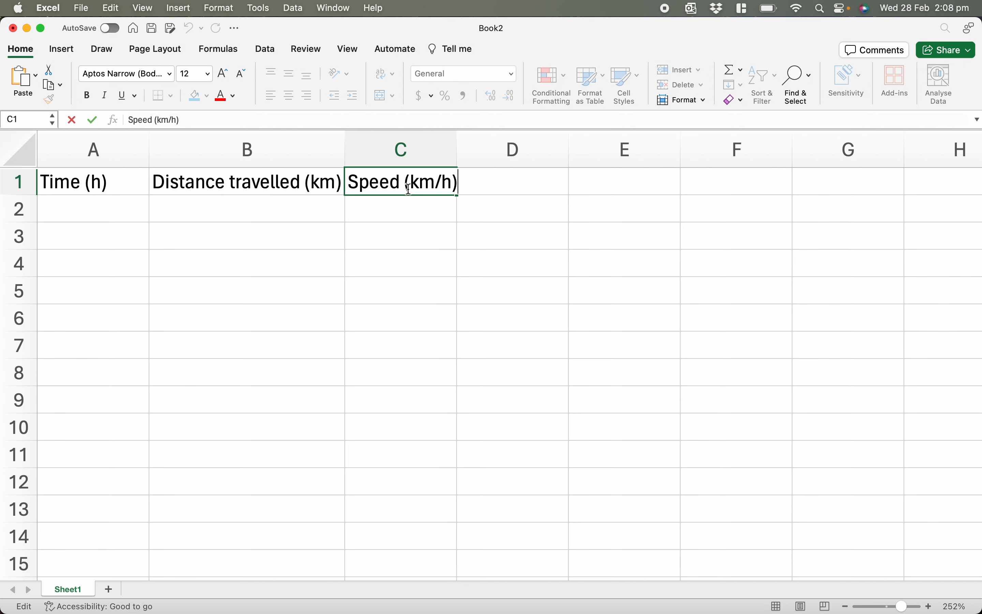
click(426, 289)
Widen column C to fit the Speed (km/h) heading and make column B slightly wider
mouse_move(457, 155)
mouse_down()
mouse_move(467, 156)
mouse_move(457, 156)
mouse_up()
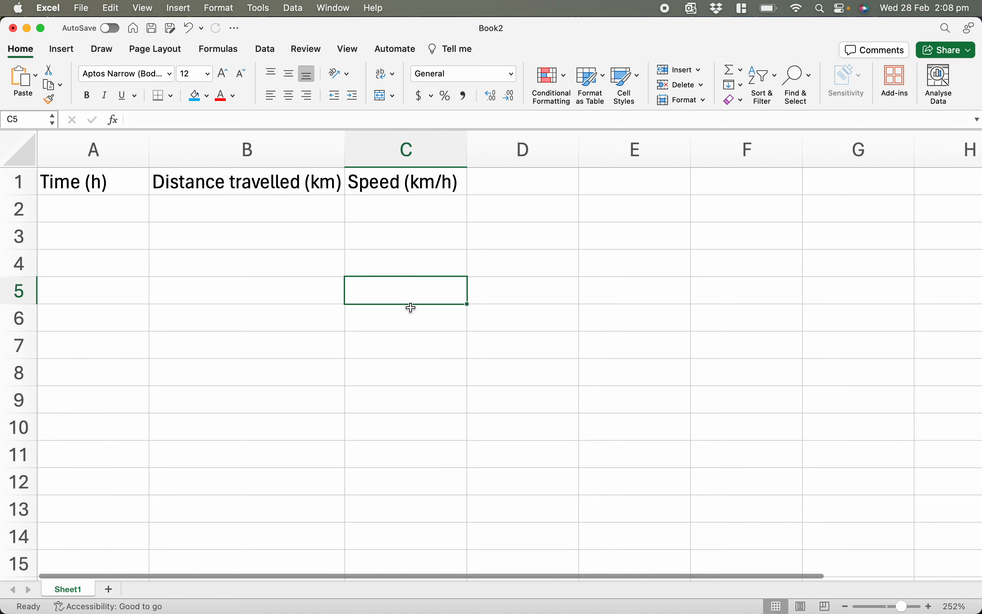
drag(335, 150, 347, 150)
click(257, 265)
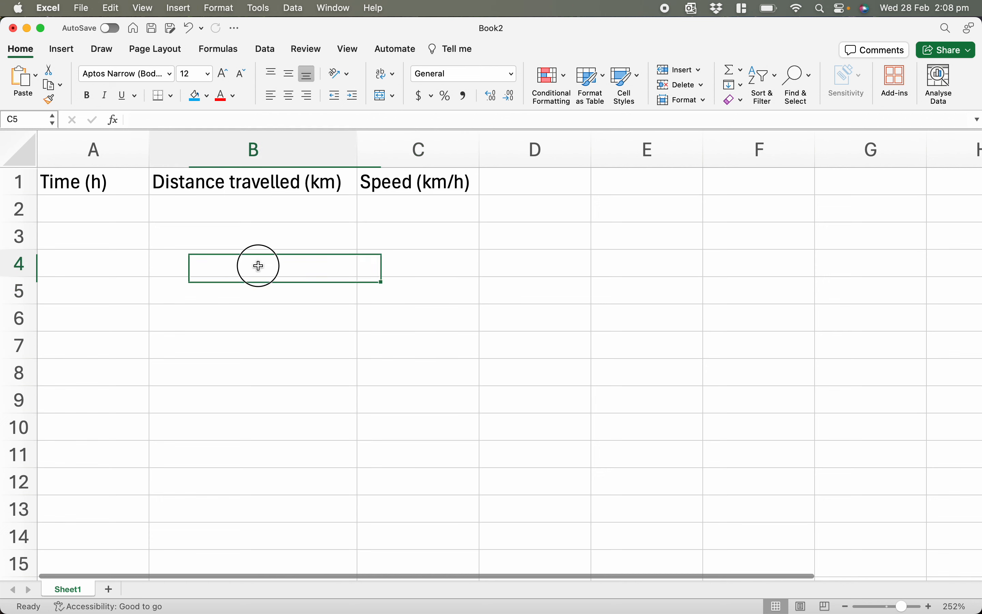
Narrow column A to fit the Time (h) heading
drag(151, 146, 103, 145)
key(super+z)
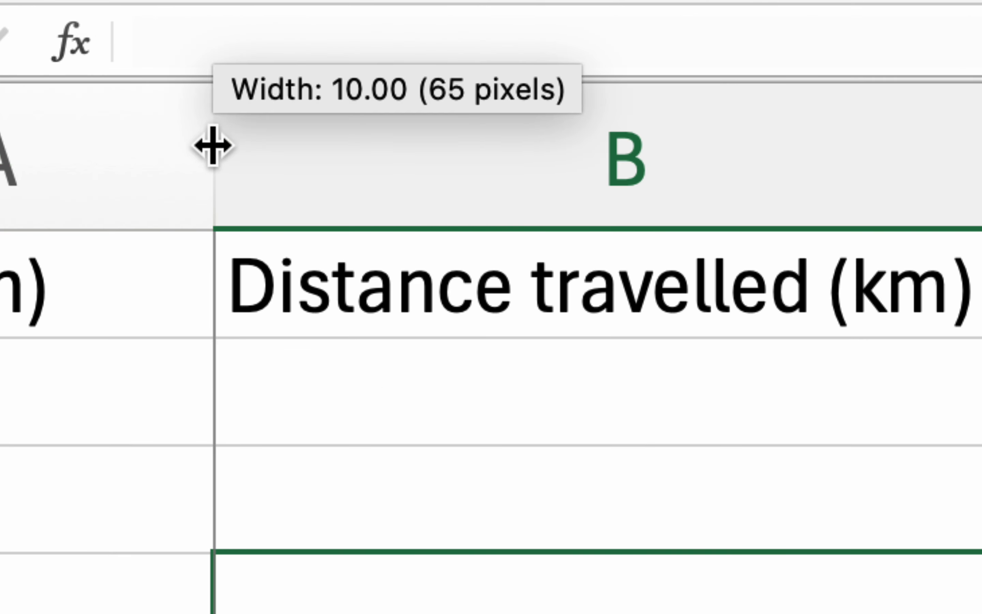
double_click(214, 145)
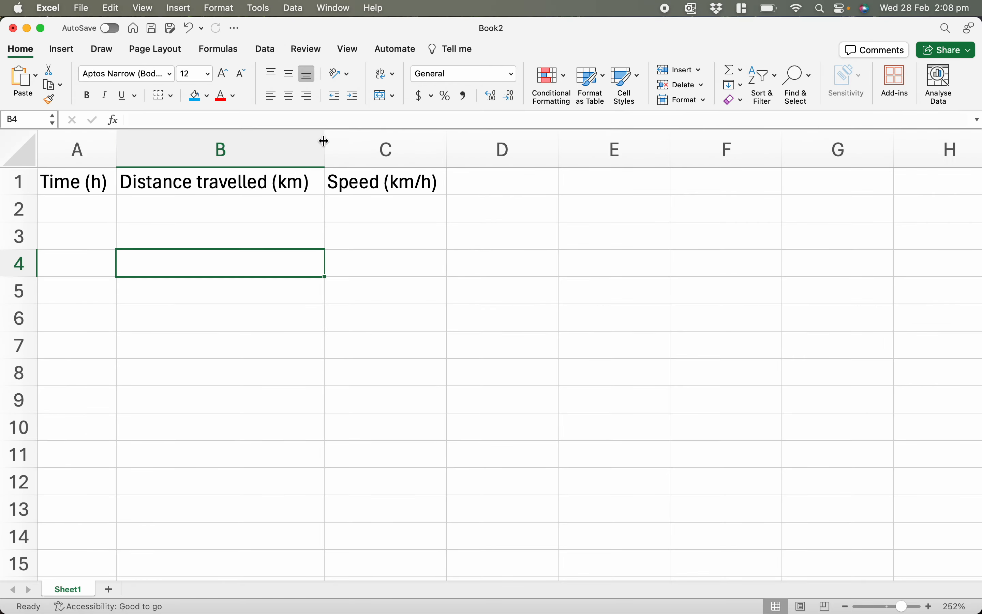
Try out different widths for columns B and C by moving their column borders
drag(324, 140, 215, 143)
double_click(214, 144)
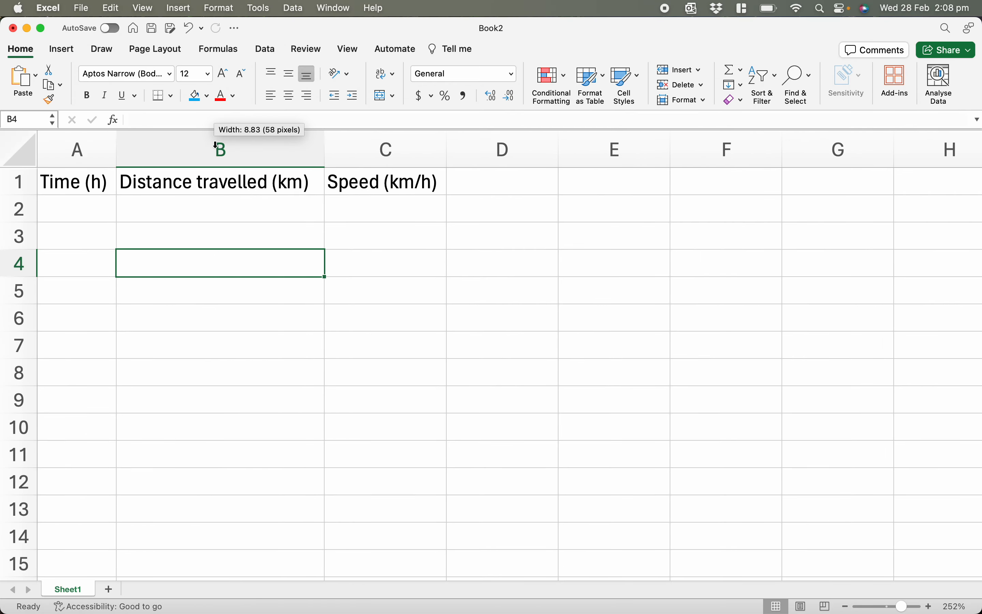
drag(445, 148, 648, 149)
Enter the hours 1, 2, 3, 4 and 5 in cells A2 to A6 of the Time (h) column
click(256, 207)
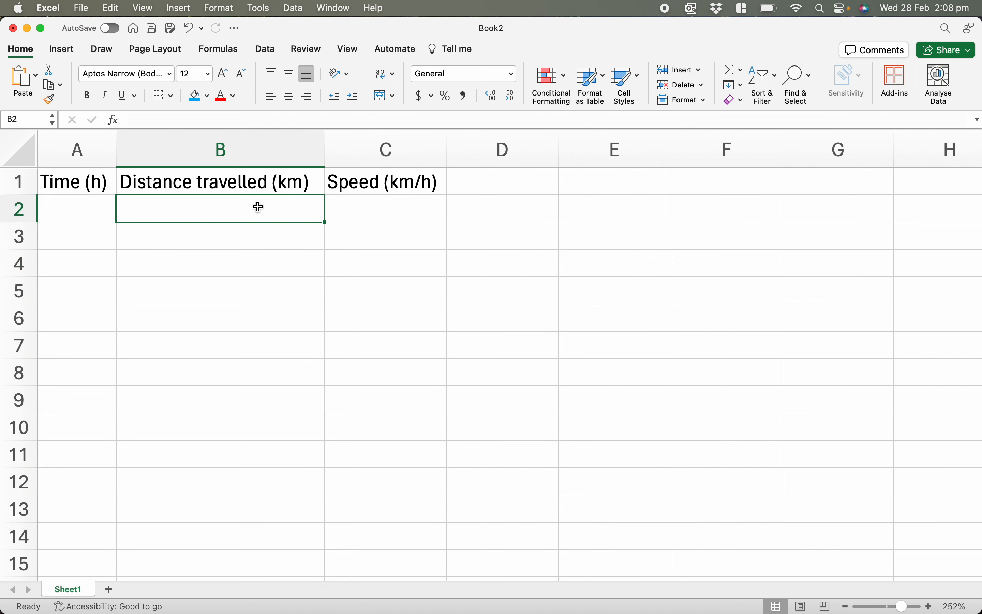
key(Left)
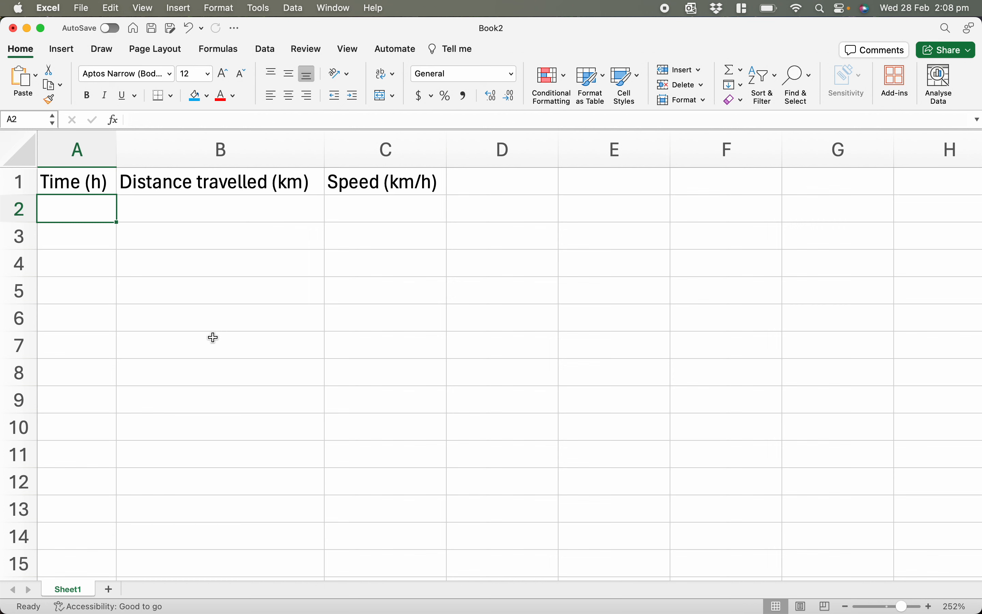
text(1 2 3 4 5)
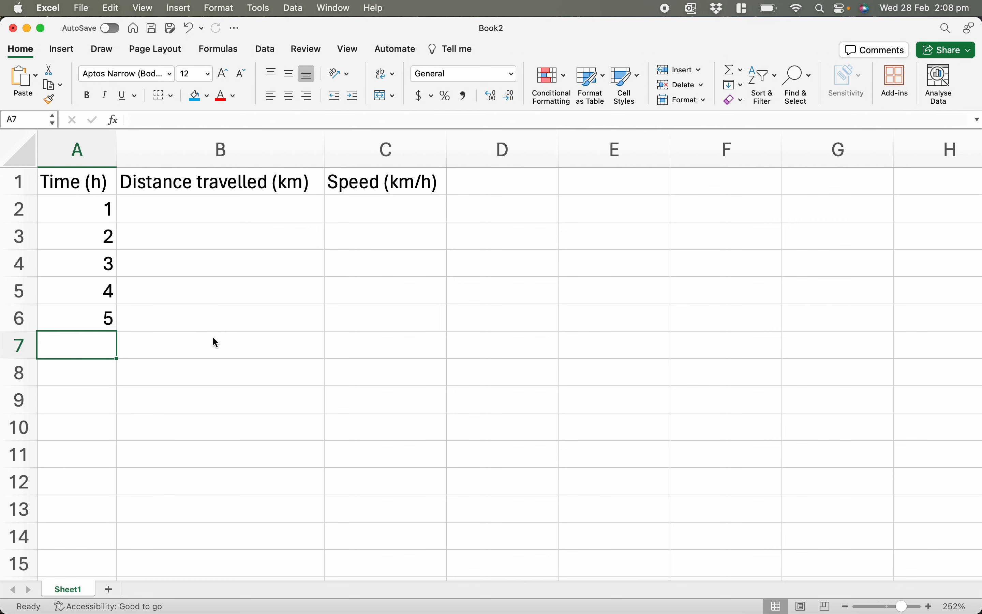
Extend the number series in A2:A6 down column A to 85 in cell A86 with AutoFill
drag(100, 209, 98, 307)
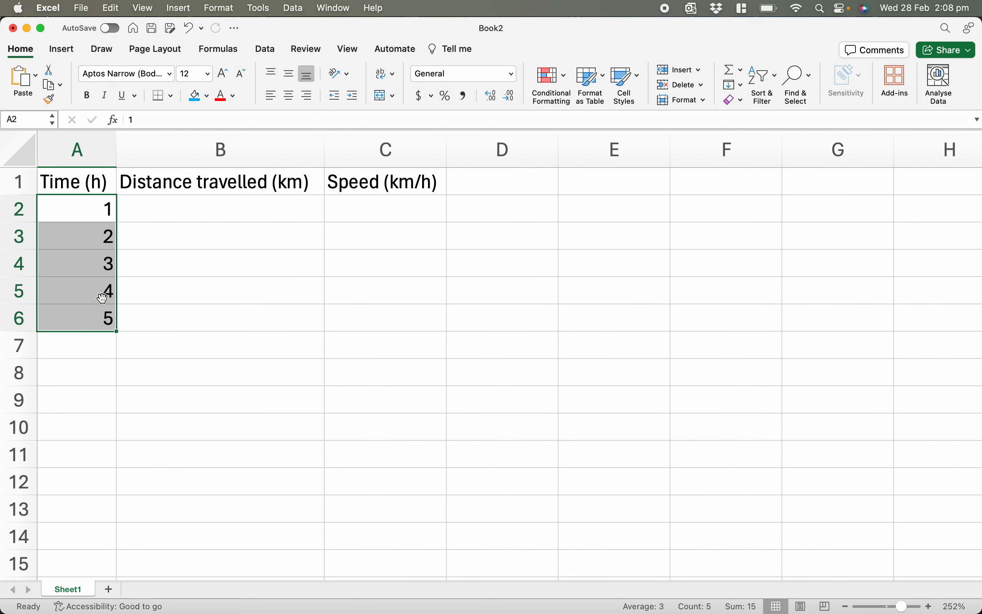
click(125, 328)
drag(87, 207, 85, 316)
drag(118, 331, 56, 237)
scroll(73, 260, up, 20)
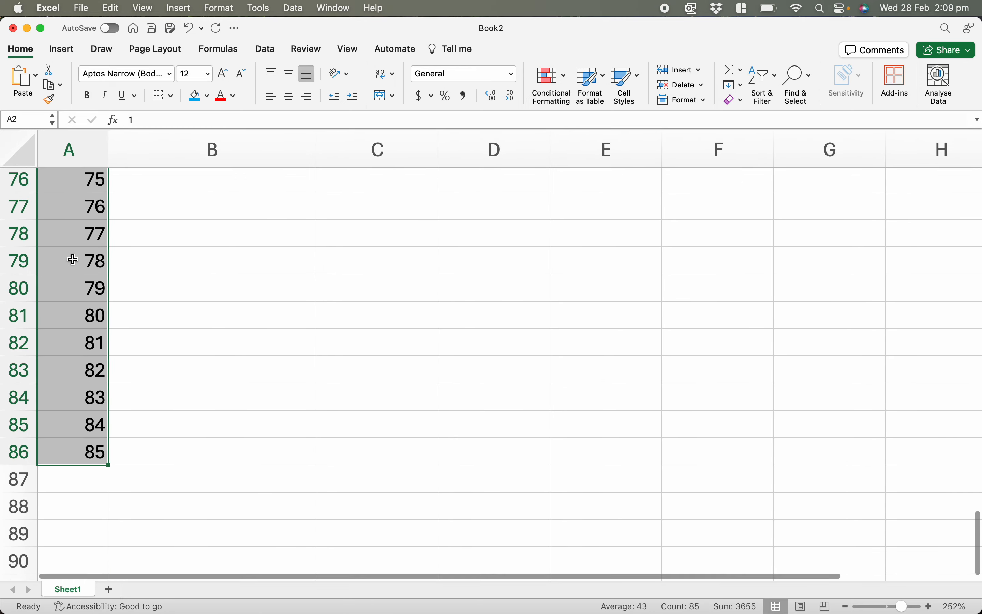
Examine the filled hour series along column A, from the first rows to its end and back to the headings
scroll(73, 259, down, 4)
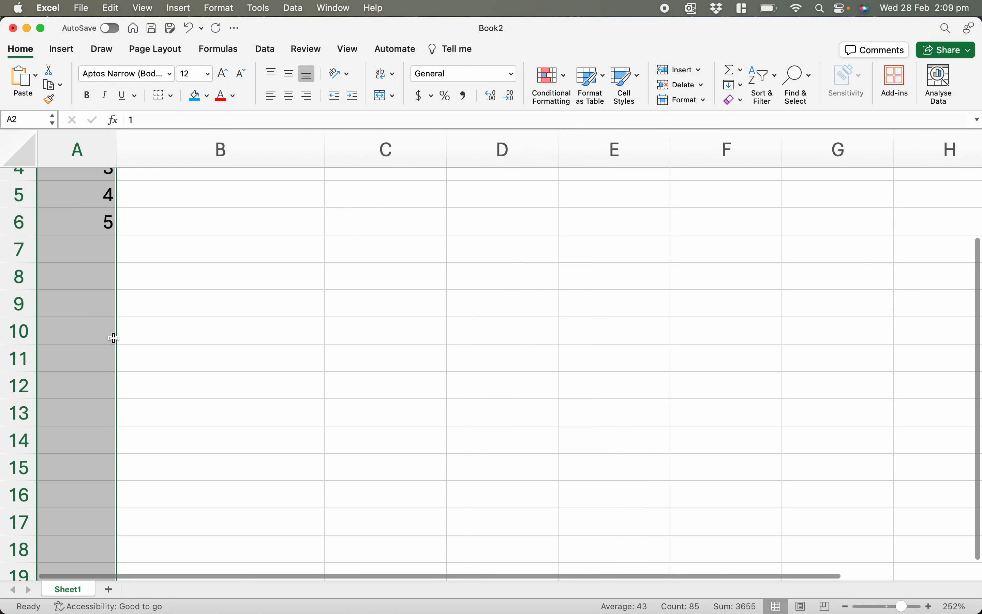
click(105, 401)
scroll(156, 464, down, 8)
scroll(157, 464, down, 2)
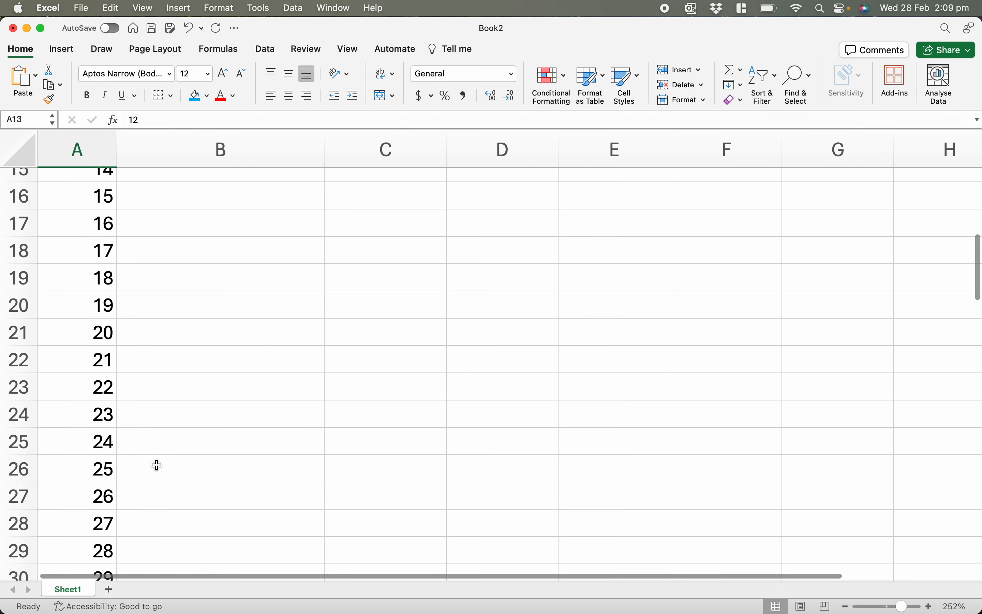
scroll(103, 545, down, 2)
click(105, 555)
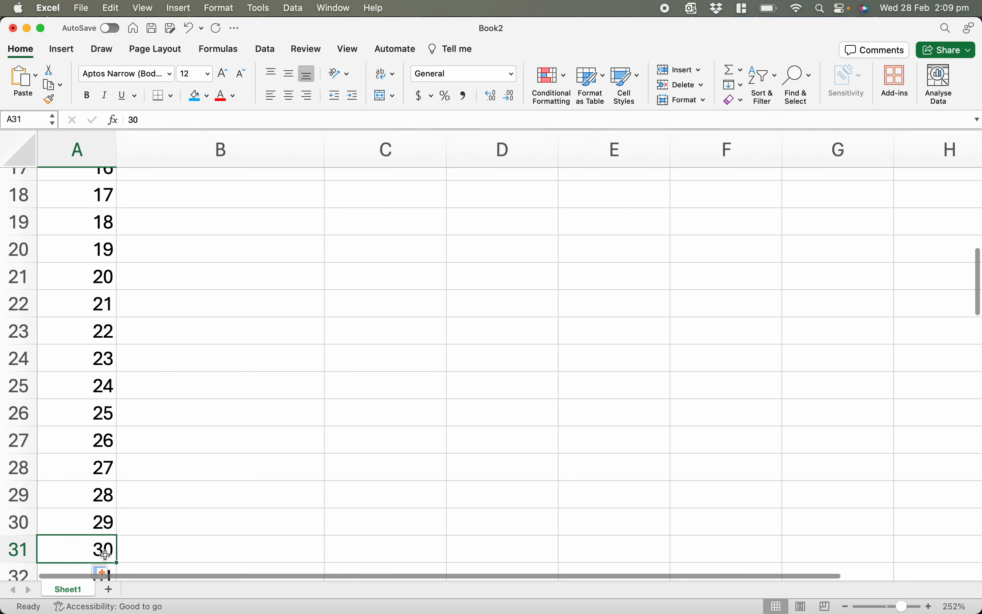
scroll(107, 507, down, 3)
click(97, 428)
scroll(95, 431, down, 15)
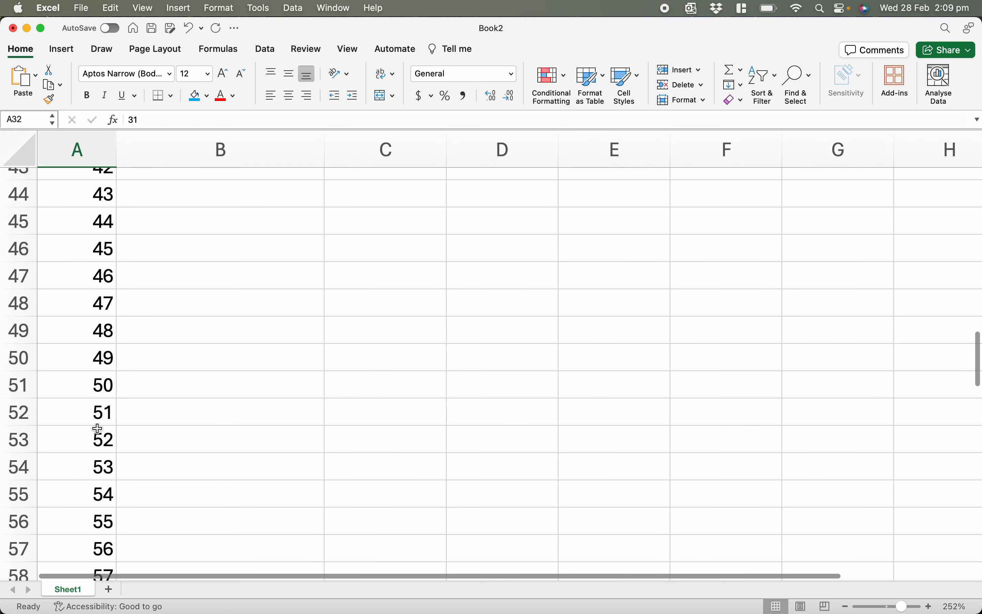
scroll(95, 427, up, 5)
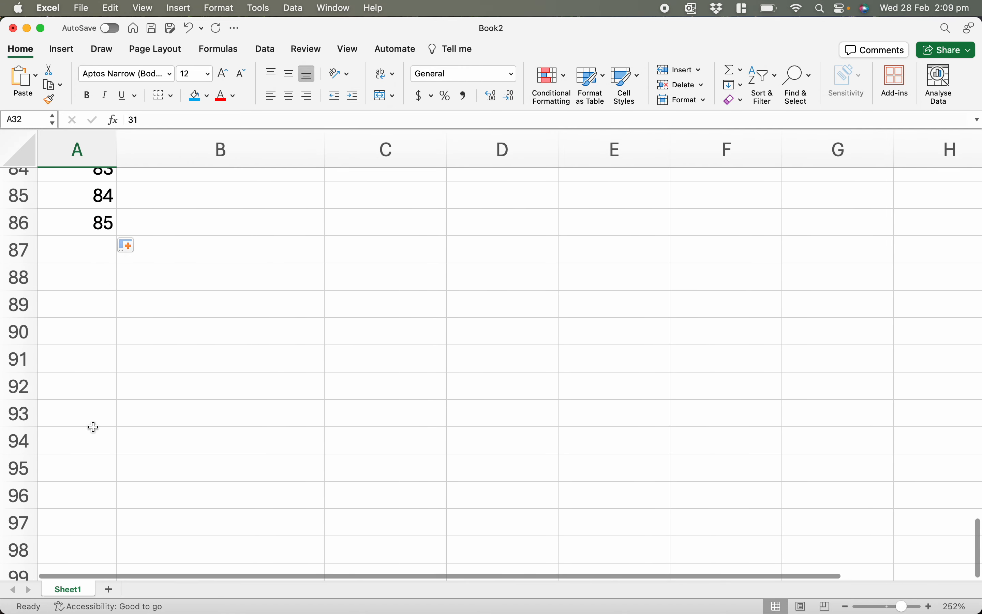
shift+click(77, 388)
scroll(77, 387, up, 20)
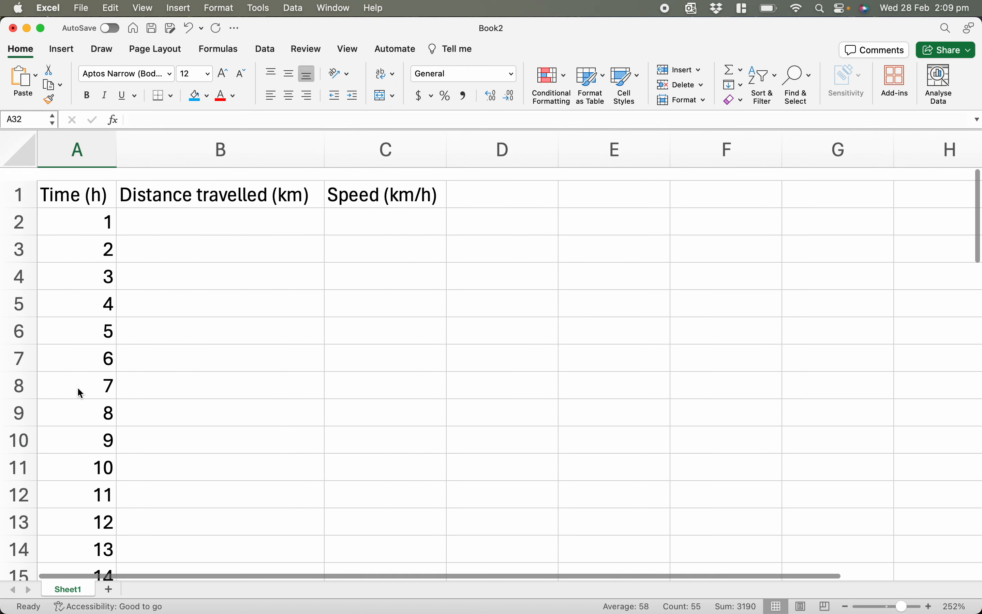
Enter the distances 89, 12, 1, 6, 13 and 7 in cells B2 to B7
click(194, 217)
text(891234)
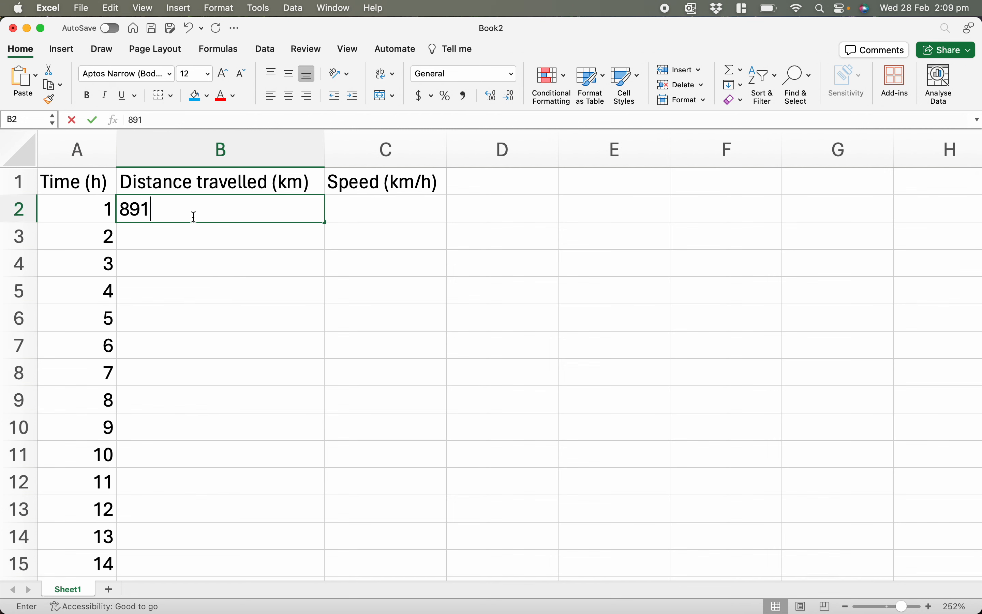
key(BackSpace)
key(BackSpace)
key(BackSpace)
key(BackSpace)
key(Return)
text(12)
key(Return)
text(1)
key(Return)
text(6 13)
key(Return)
text(7)
key(Return)
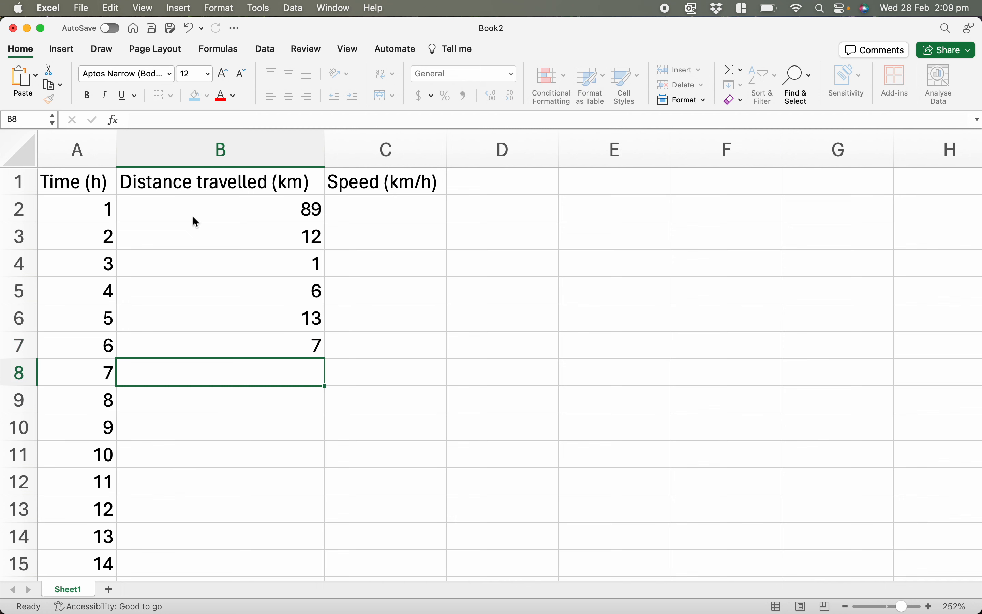
Skip cell B8 and enter the distances 13, 13, 7, 54, 423, 32 and 12 in cells B9 to B15
key(Return)
text(13)
key(Return)
text(13)
key(Return)
text(7)
key(Return)
text(54)
key(Return)
text(423)
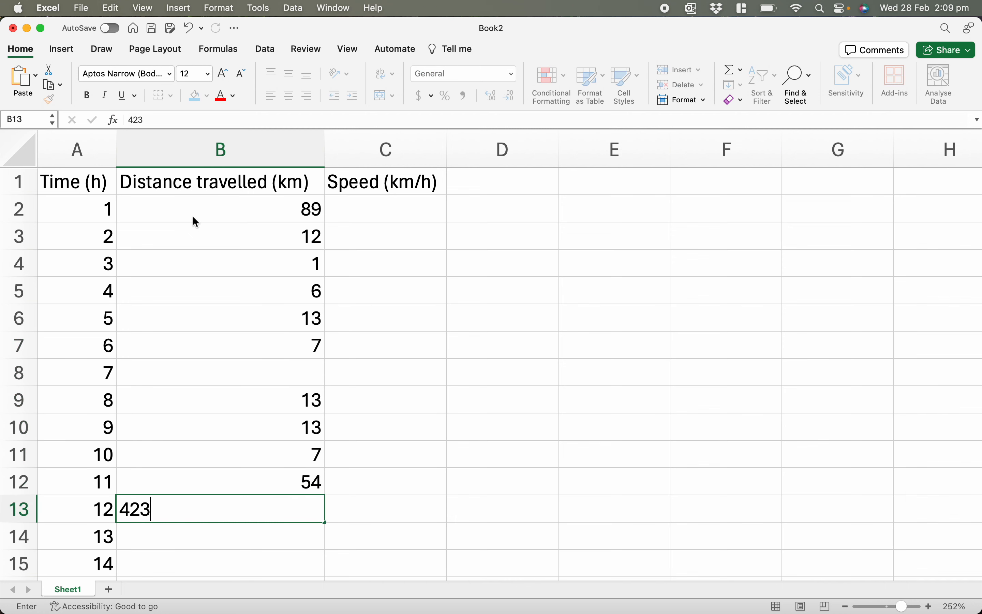
key(Return)
text(32)
key(Return)
text(12)
Enter 275 in the empty cell B8 and replace the distance in B9 with 81
click(193, 373)
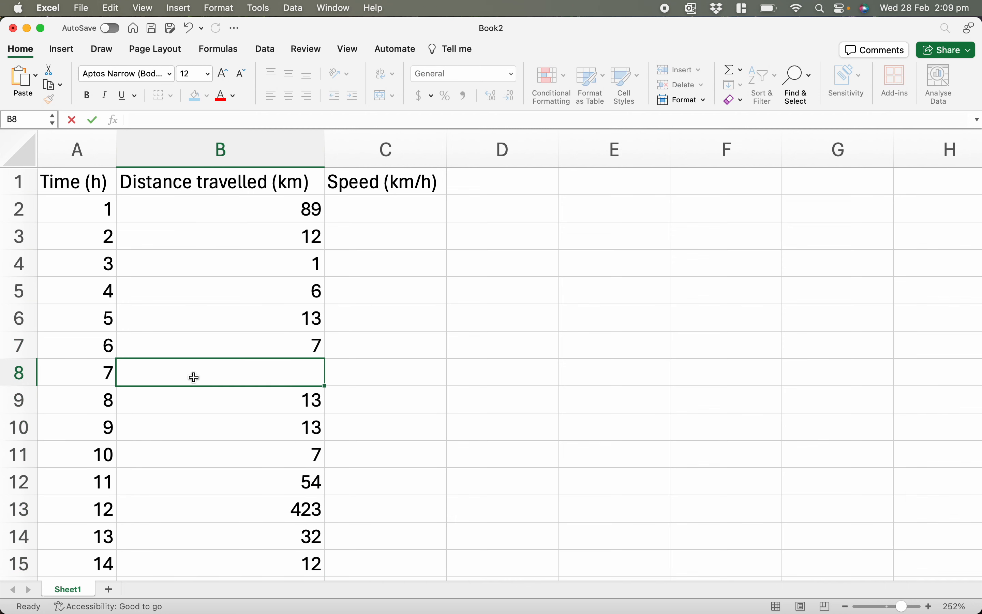
text(275)
key(Return)
key(BackSpace)
text(81)
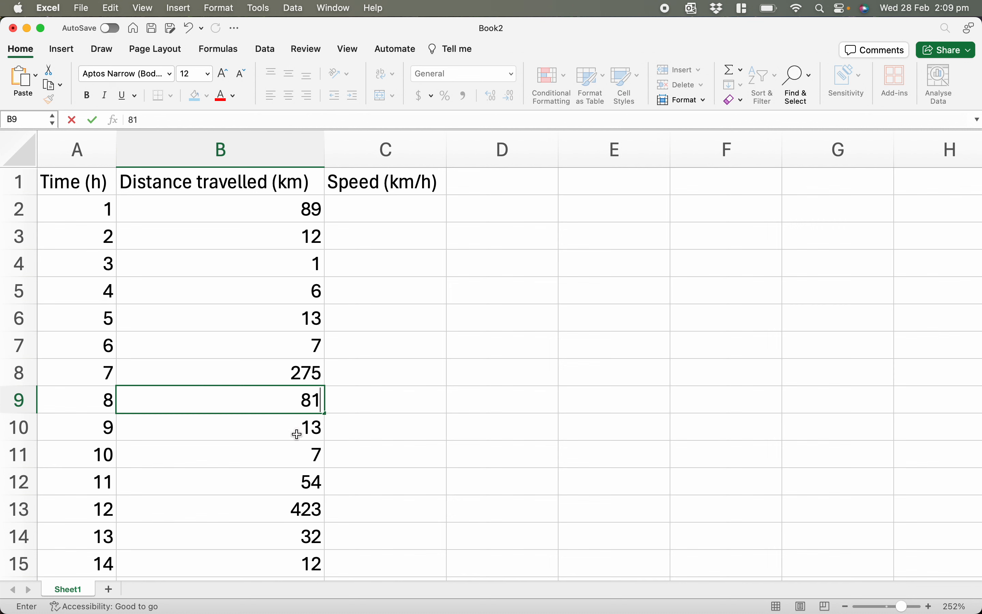
click(412, 488)
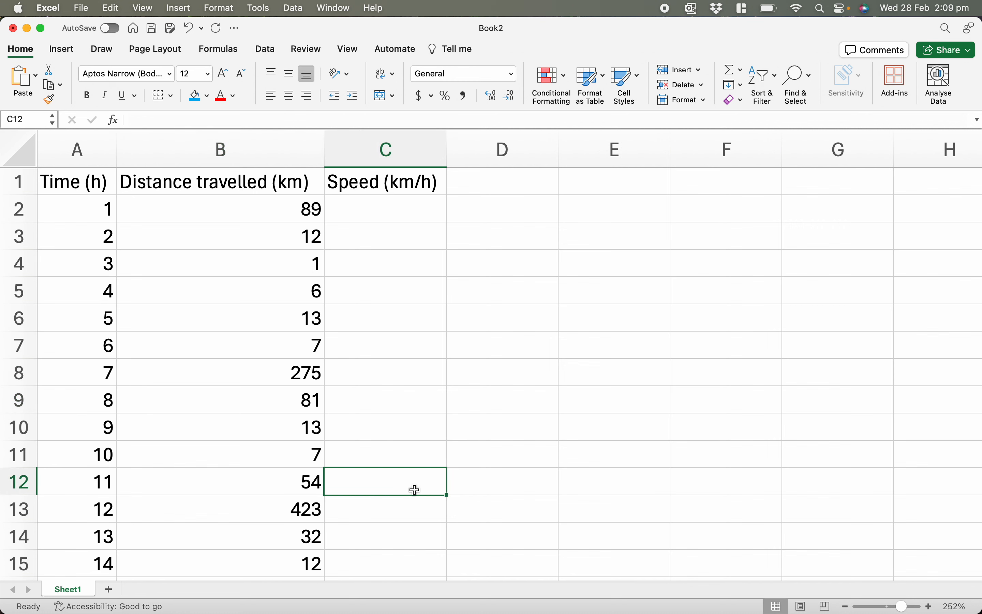
Enter the speed 89 in C2 as a plain number and clear the cell again
click(372, 219)
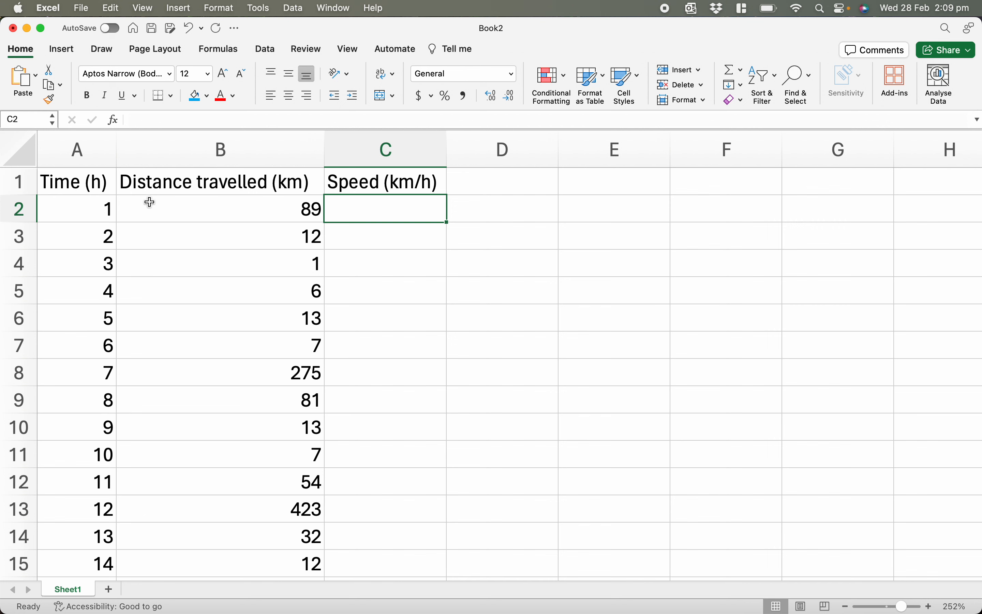
text(89)
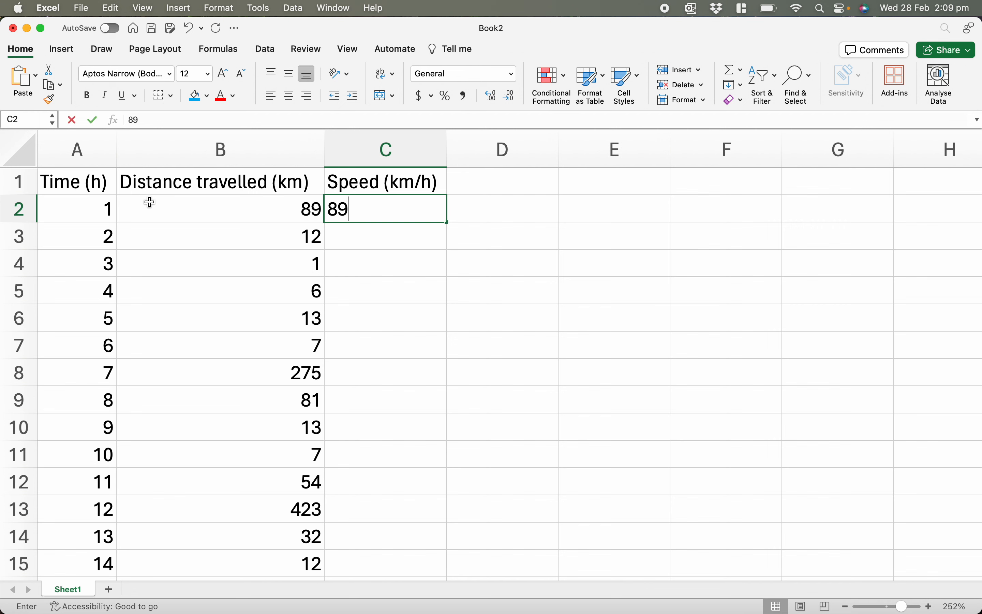
key(Return)
key(Up)
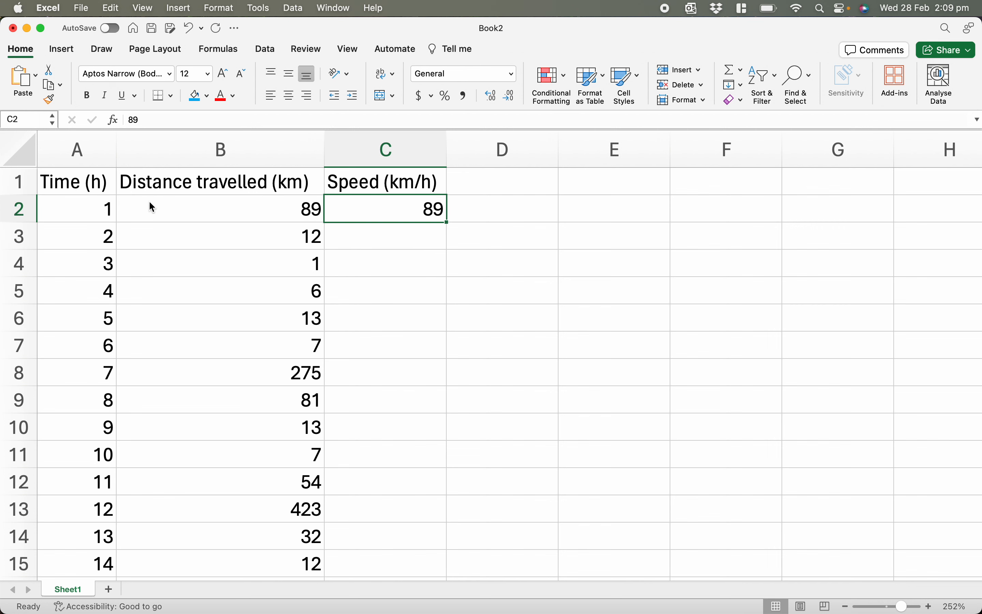
key(Delete)
Enter 89/1 in C2 without an equals sign and delete the entry
text(89)
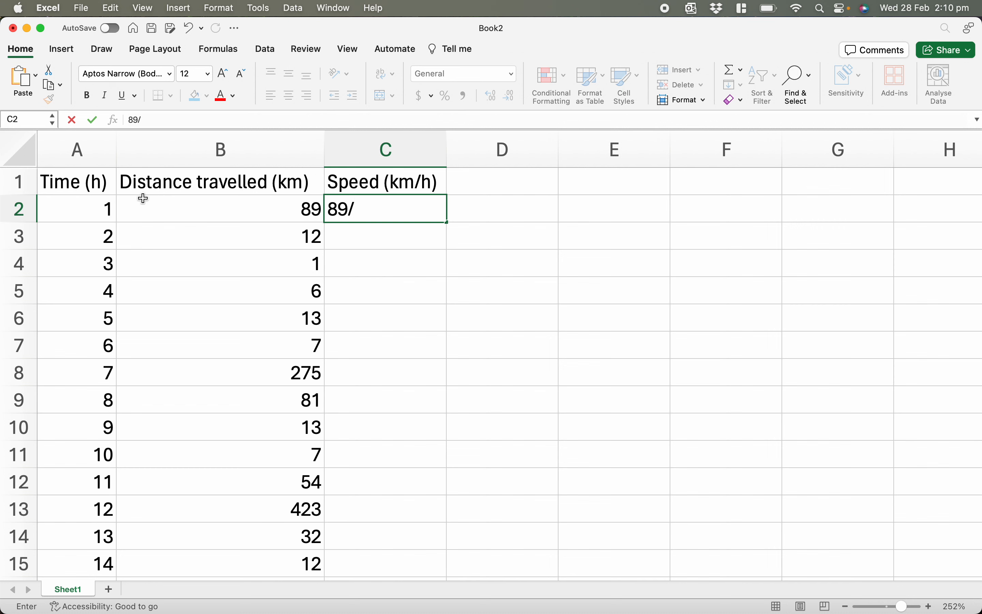
text(/1)
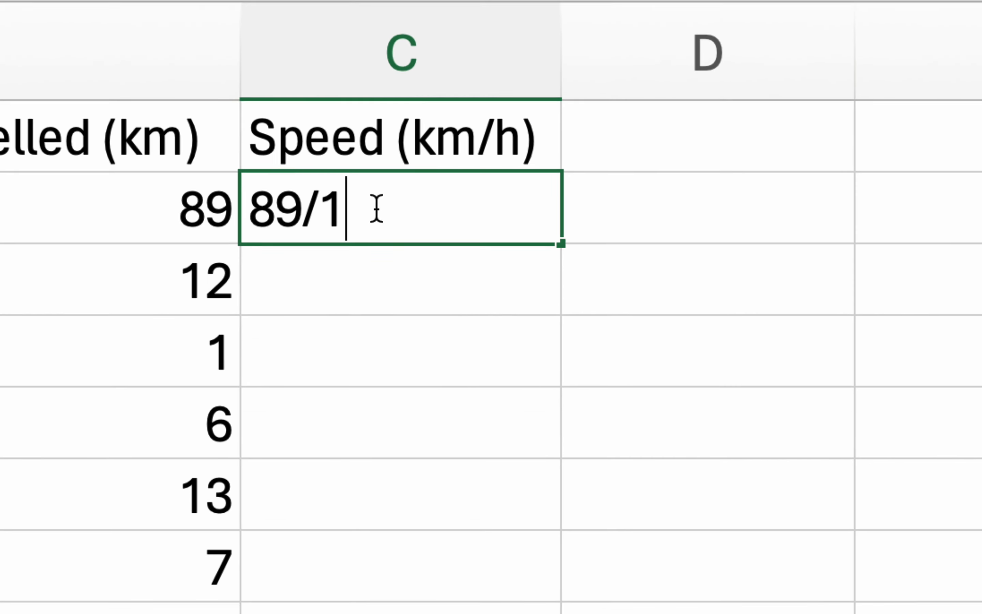
key(Return)
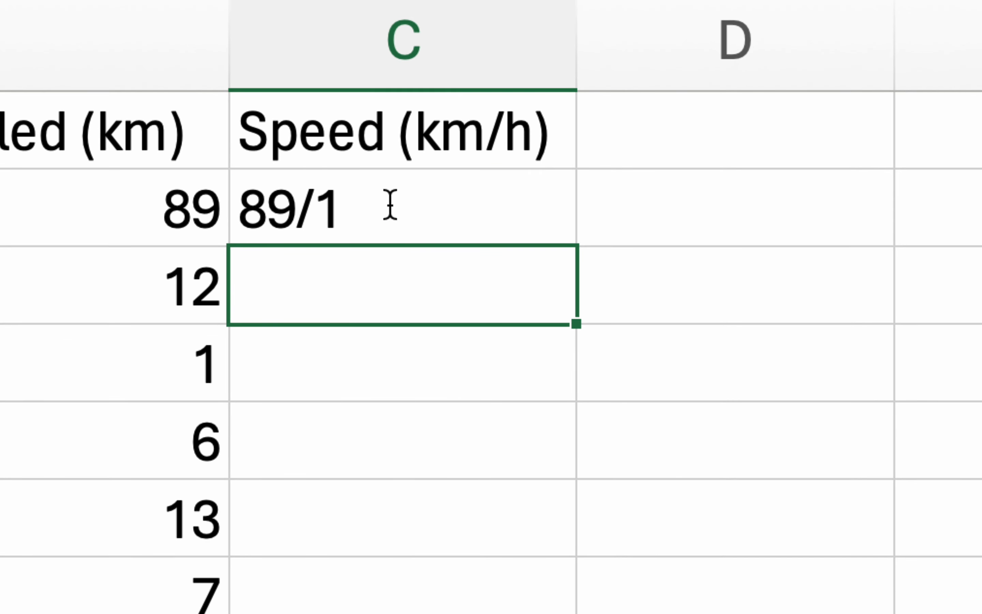
click(329, 209)
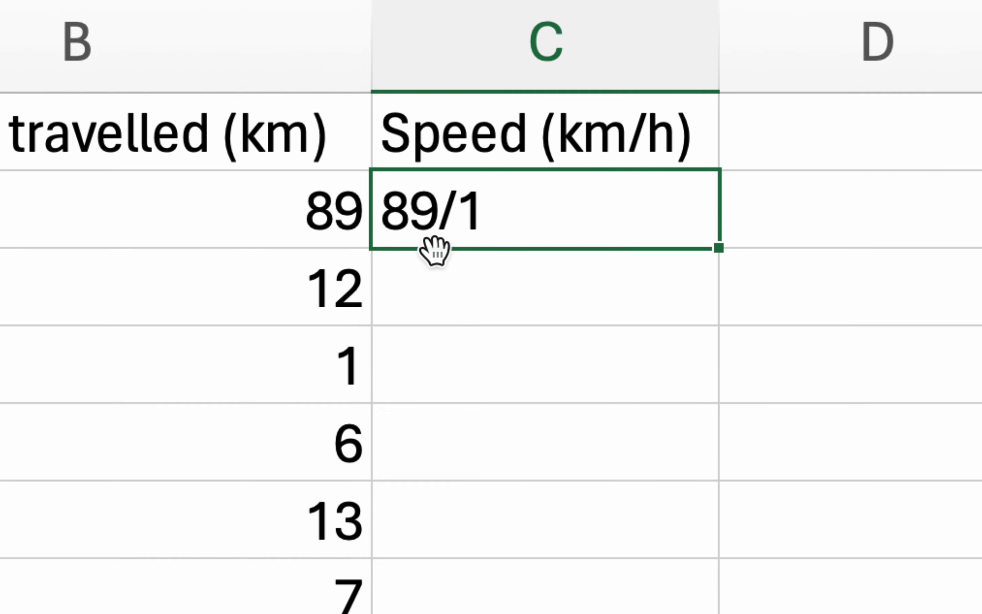
click(458, 227)
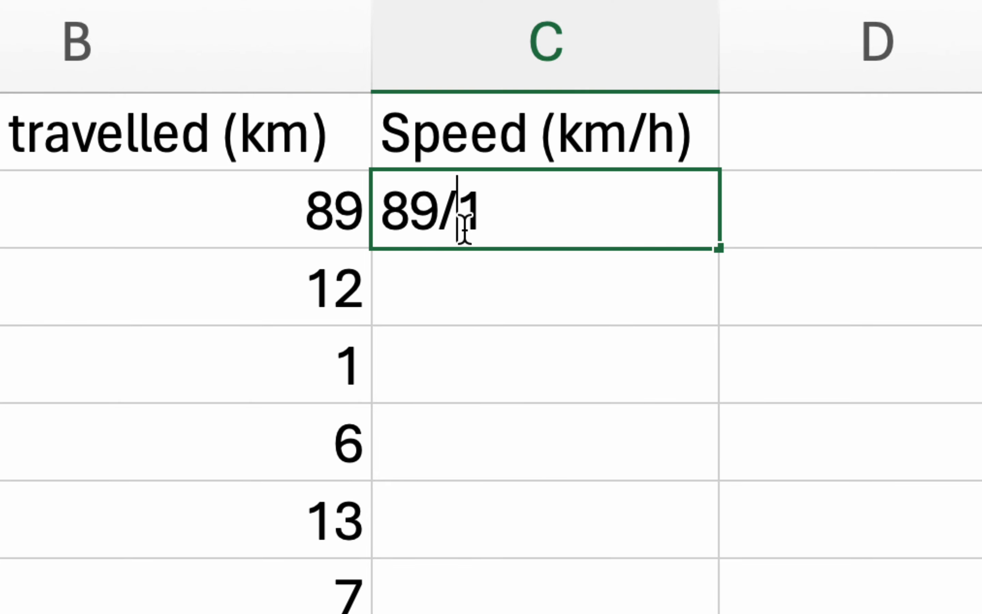
drag(395, 229, 554, 223)
key(BackSpace)
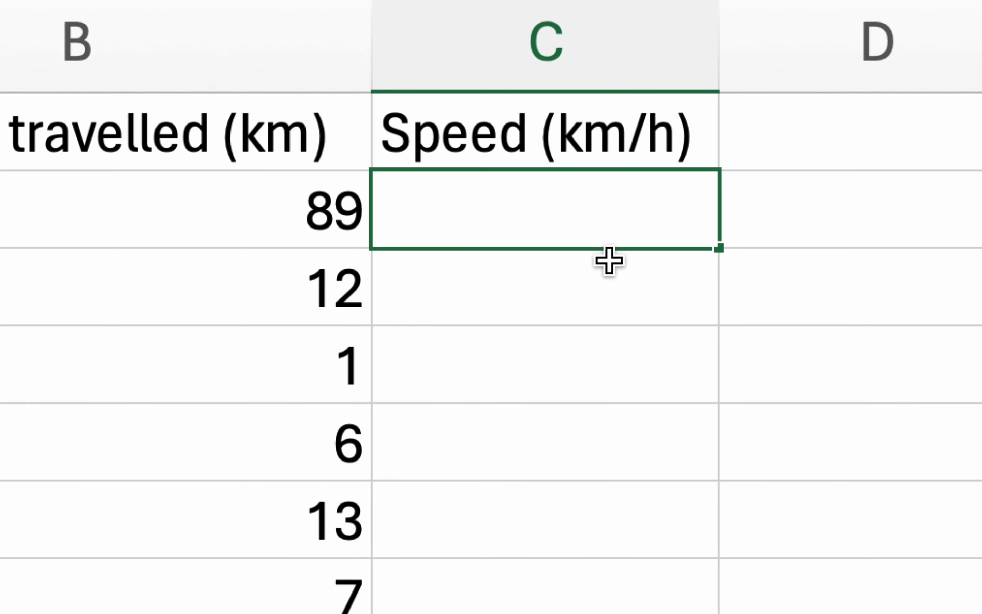
Enter the formula =89/1 in C2 using fixed numbers
text(=)
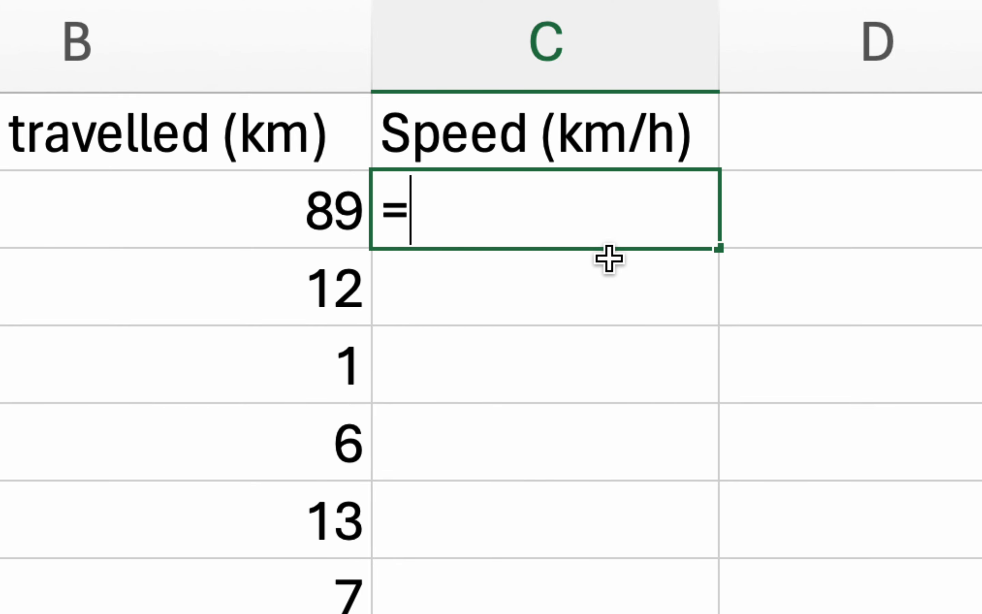
text(89/1)
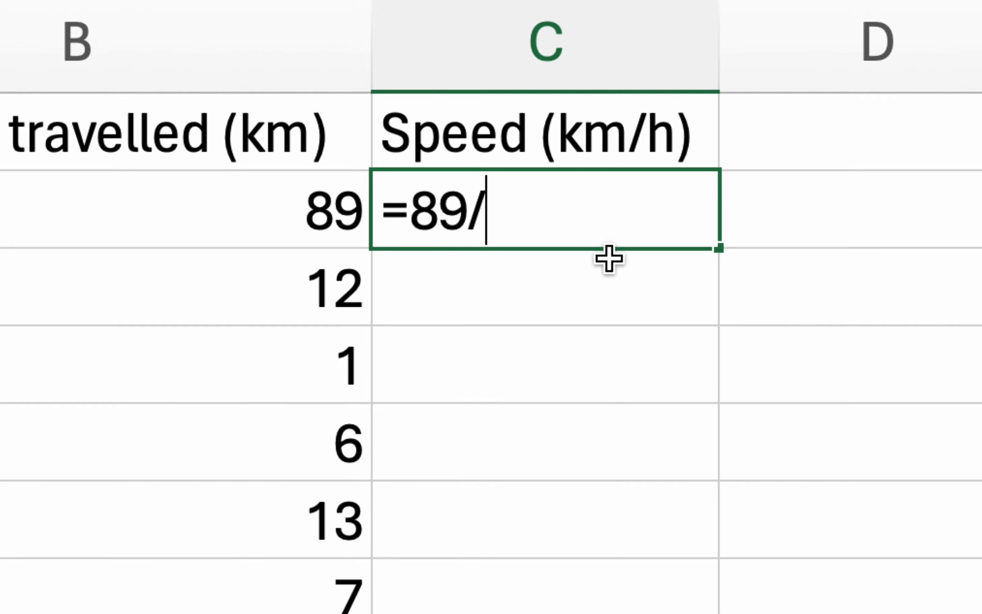
key(Return)
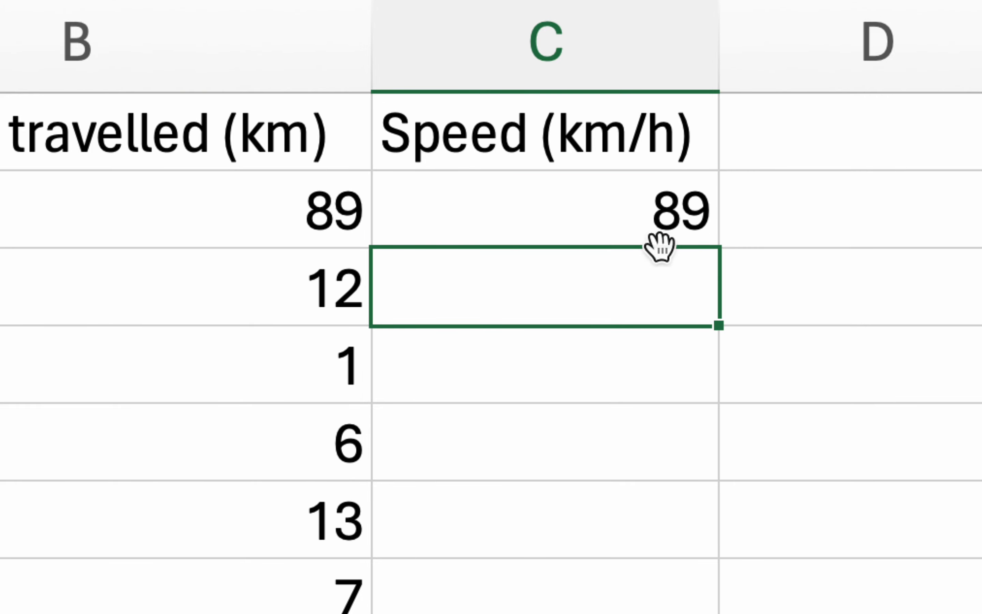
Change the divisor in the C2 formula to 20 and reopen the cell to check the formula
double_click(678, 211)
double_click(517, 212)
text(20)
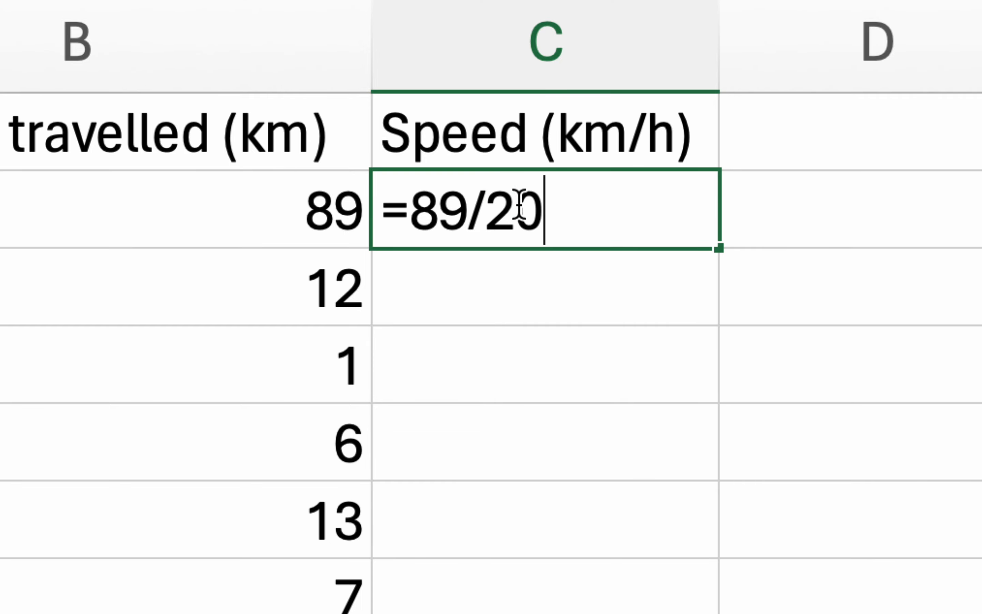
click(606, 284)
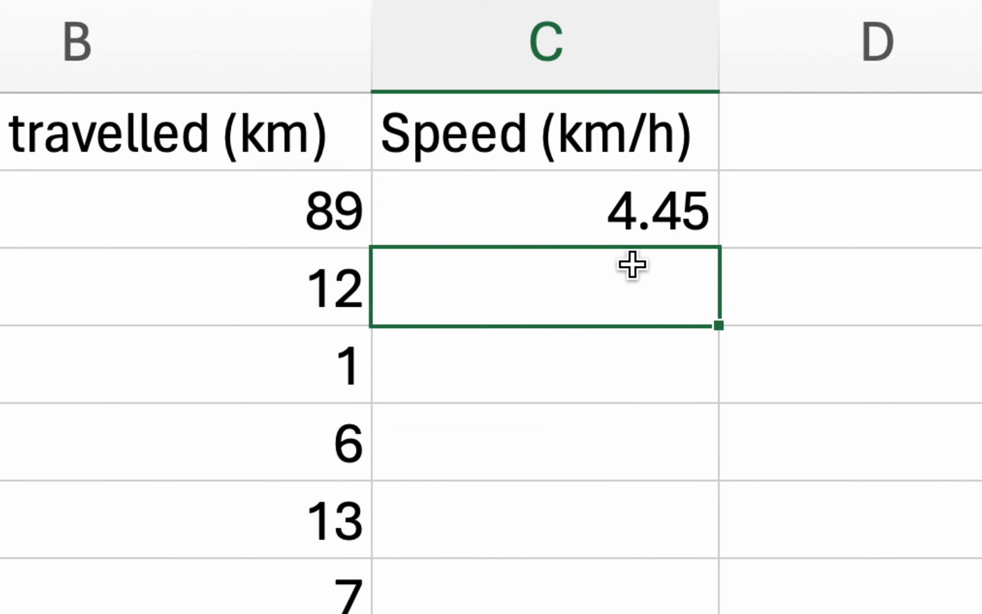
click(585, 239)
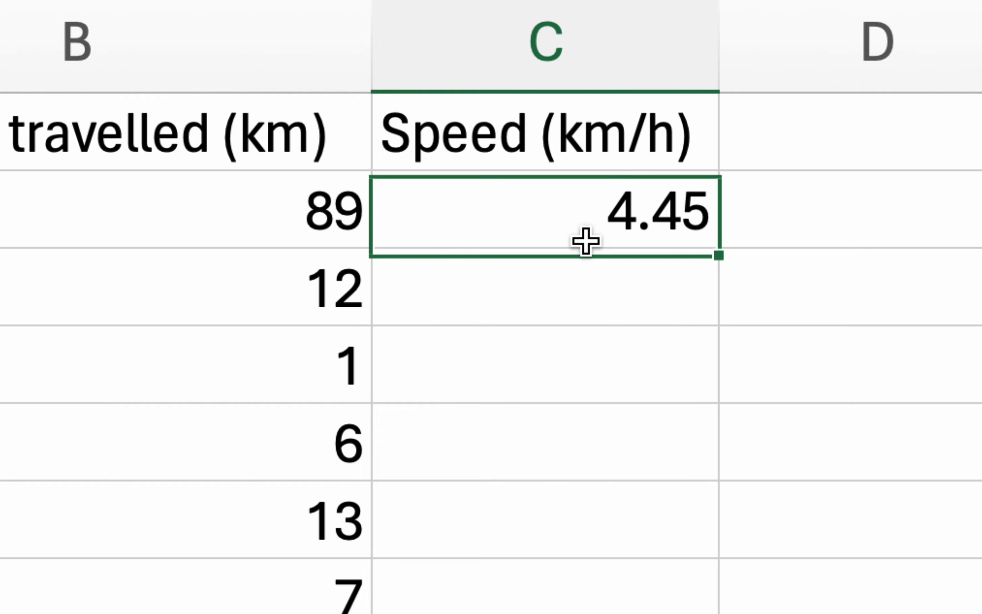
double_click(585, 241)
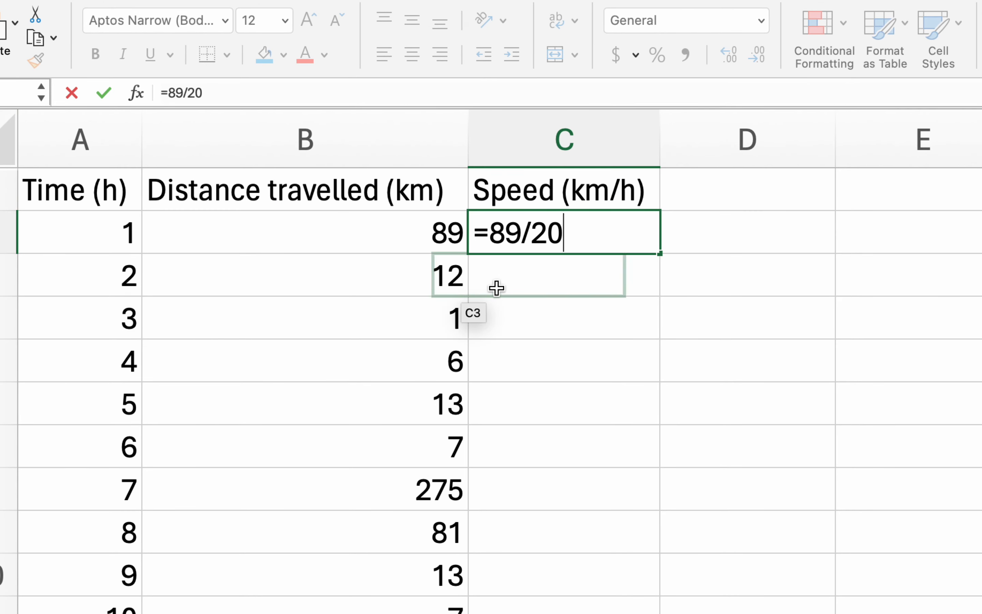
Enter the fixed-number formulas =2/12 in C3 and =3/1 in C4, abandoning the one started in C5
click(528, 289)
text(=)
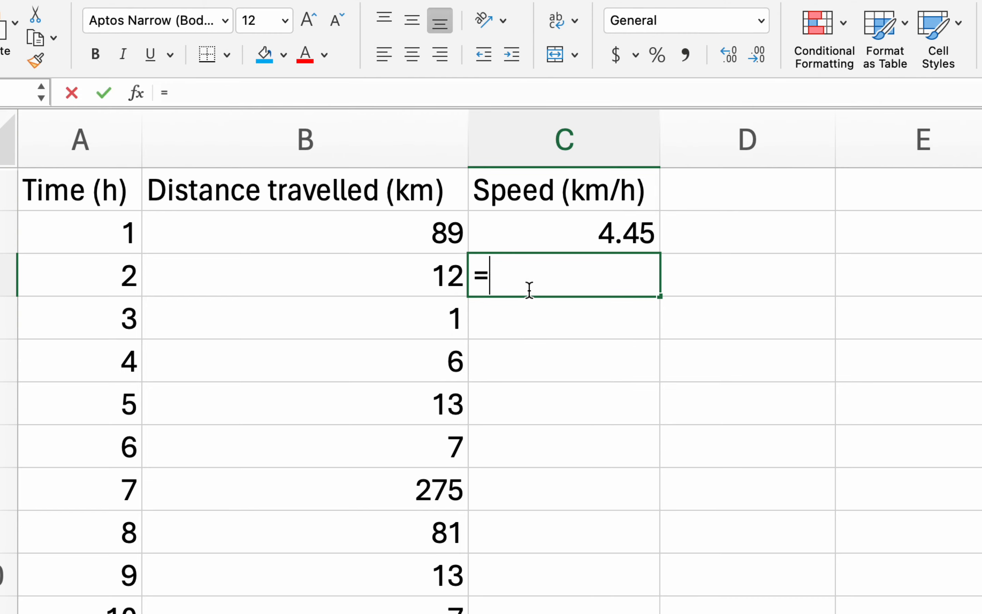
text(2/12)
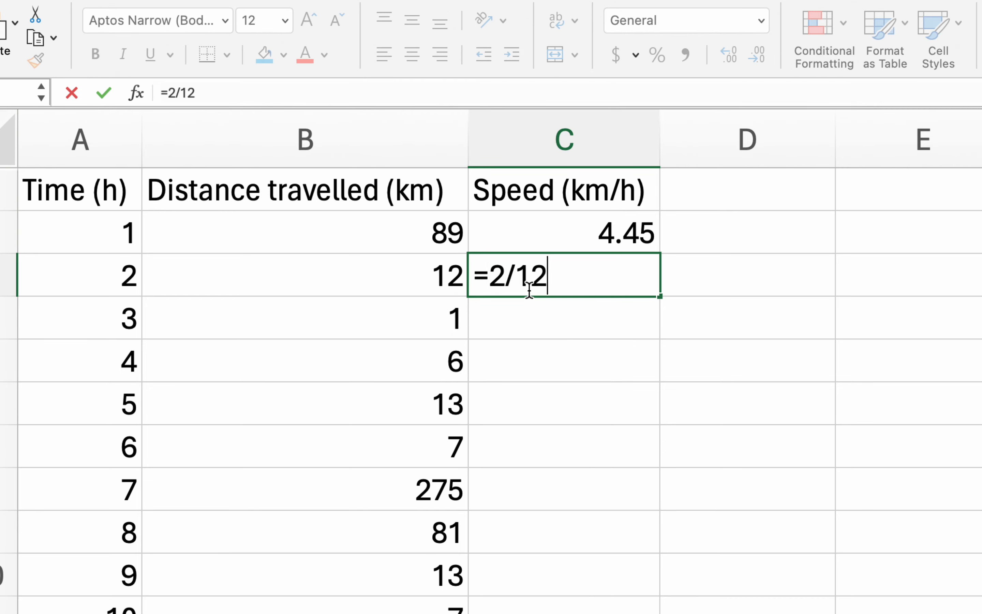
key(Return)
text(=3/1)
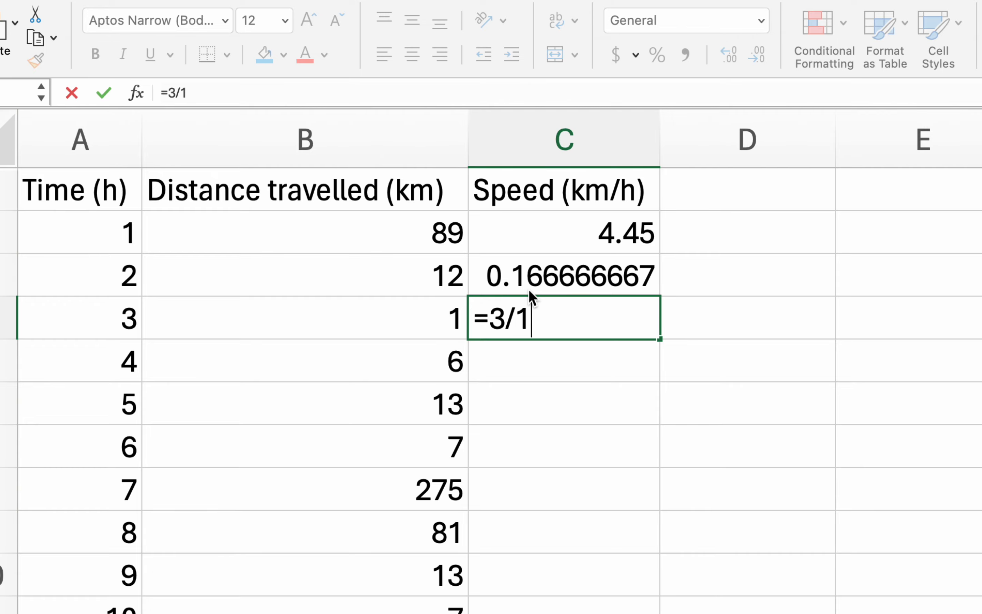
key(Return)
text(=)
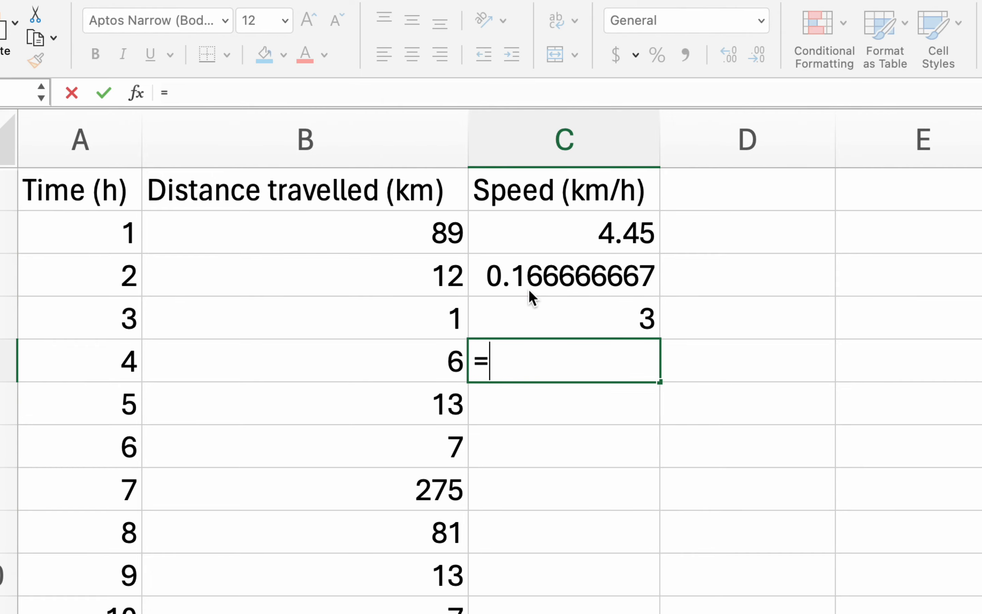
click(585, 408)
key(Escape)
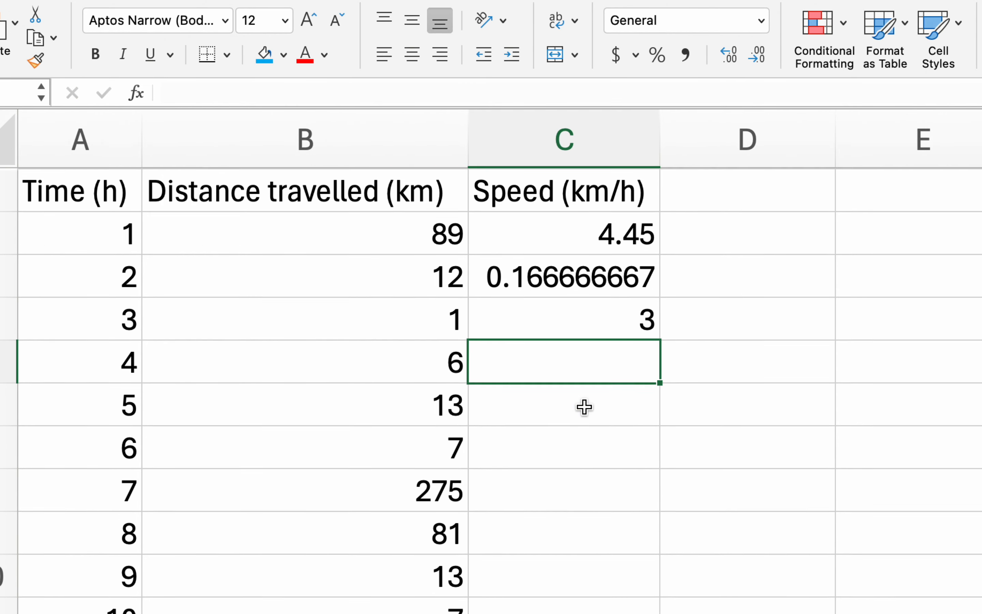
Clear the fixed-number formulas from C2 to C4
drag(572, 266, 572, 300)
key(Delete)
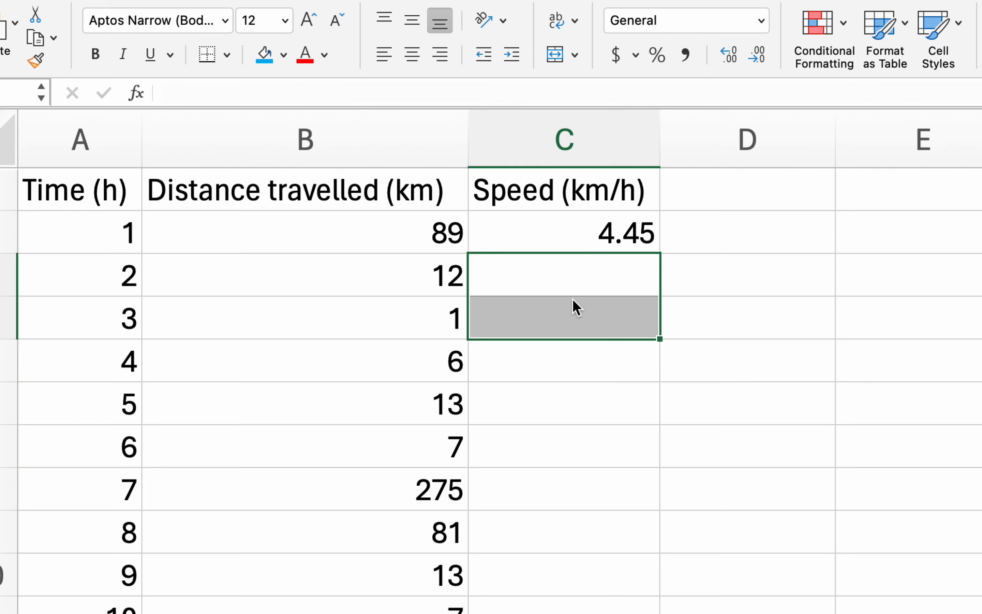
key(Up)
key(Delete)
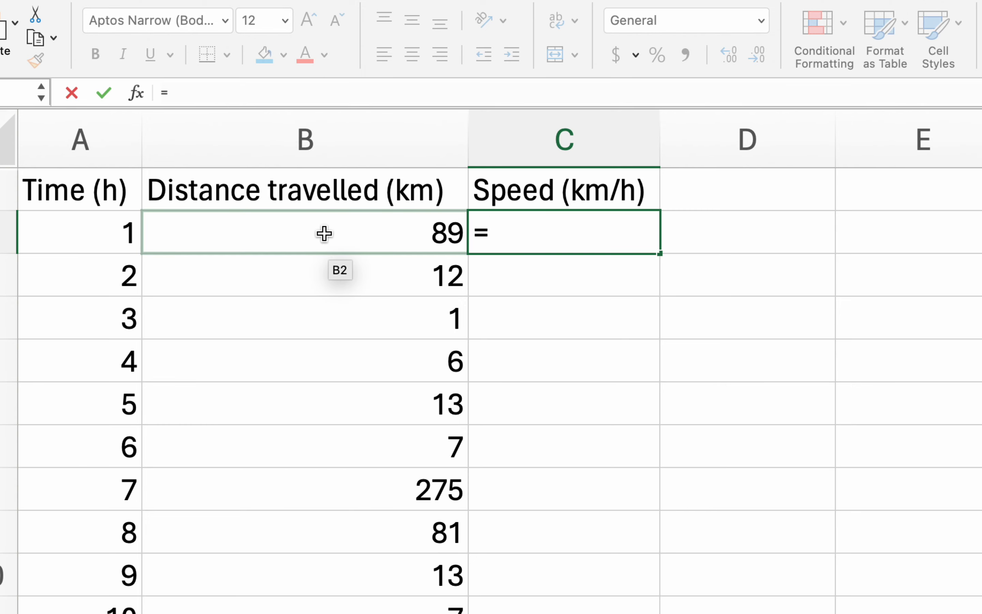
Enter a formula in C2 that divides the distance by the time with cell references, =B2/A2
click(359, 225)
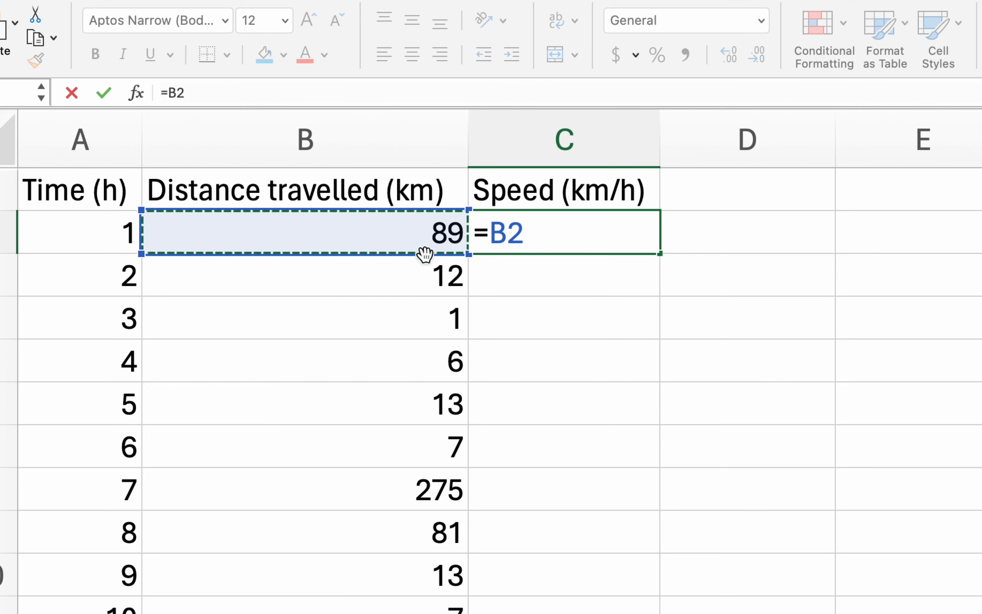
text(/)
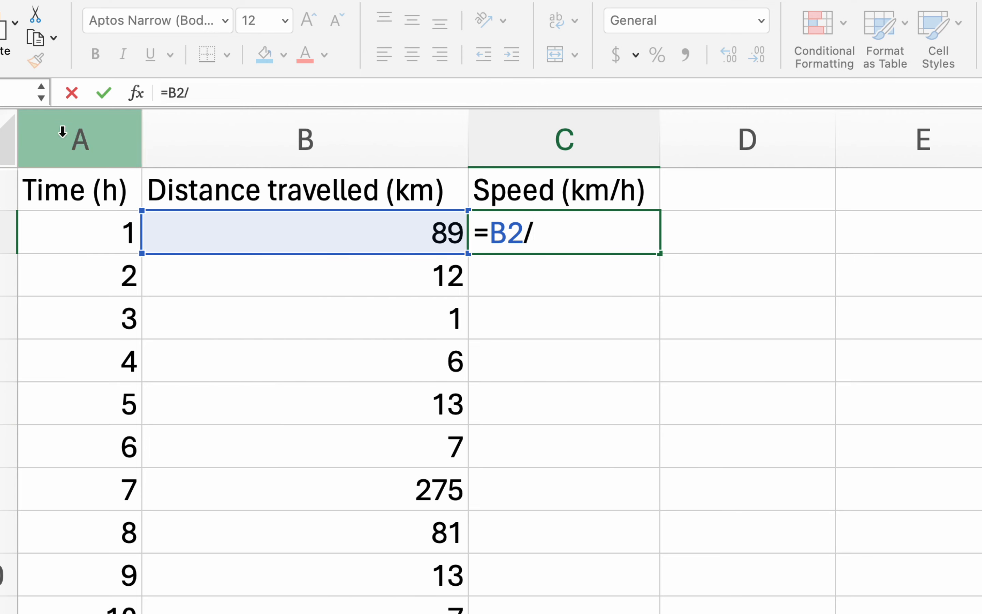
click(93, 232)
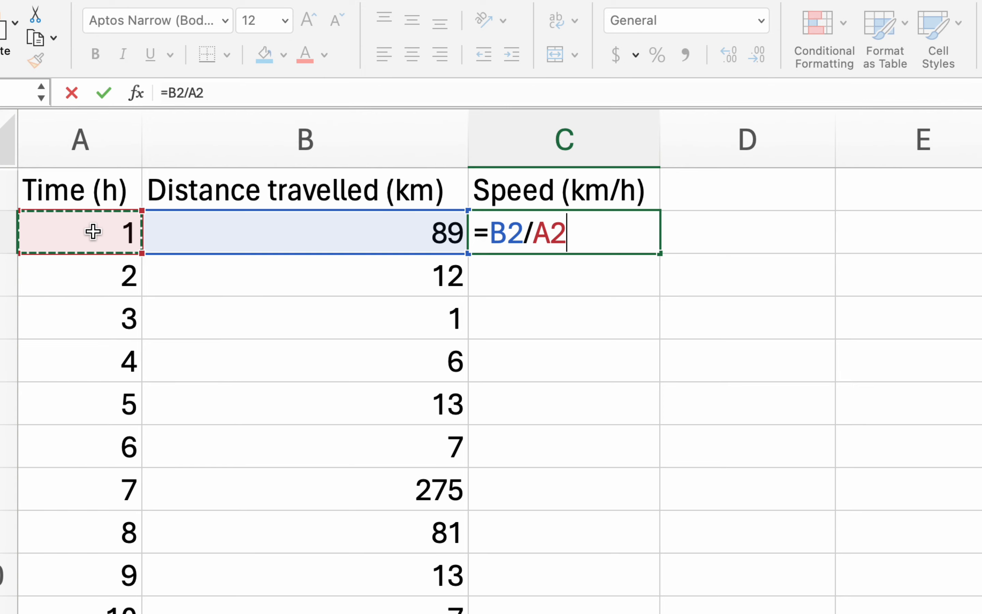
key(Return)
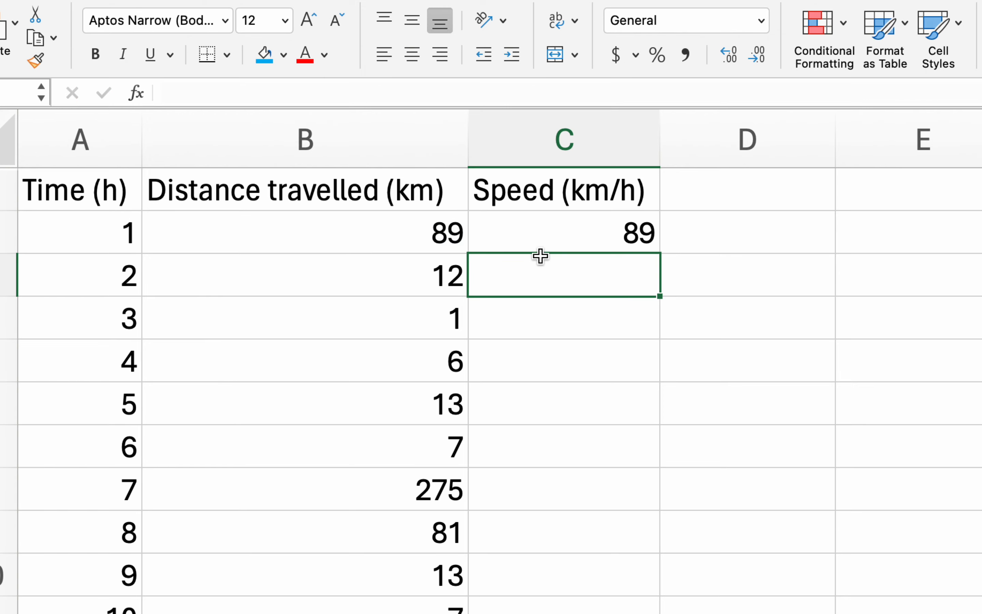
Examine the formula stored in C2 and the cells it references, cancelling any edit
click(612, 232)
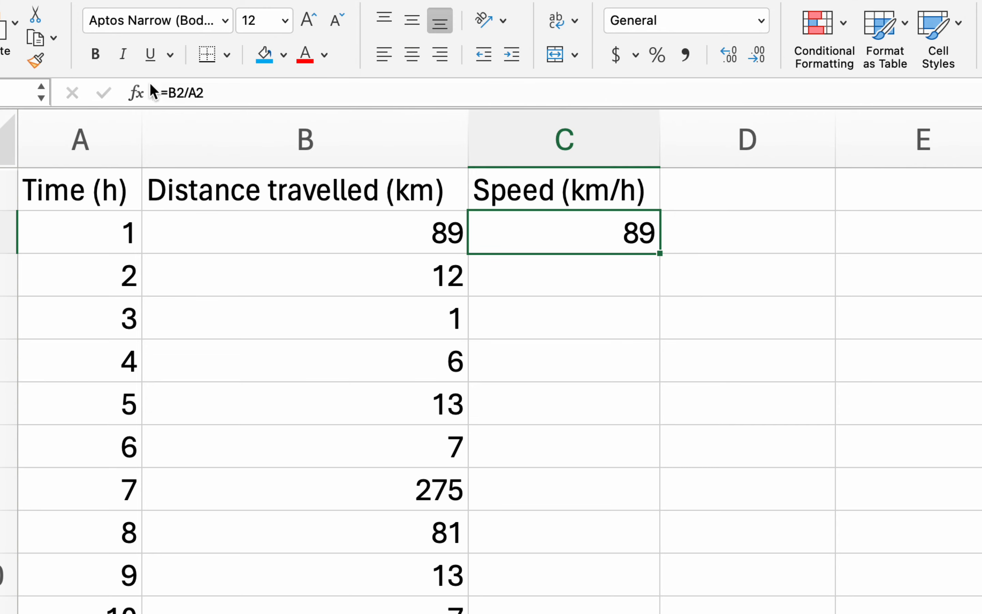
drag(209, 89, 168, 90)
click(680, 284)
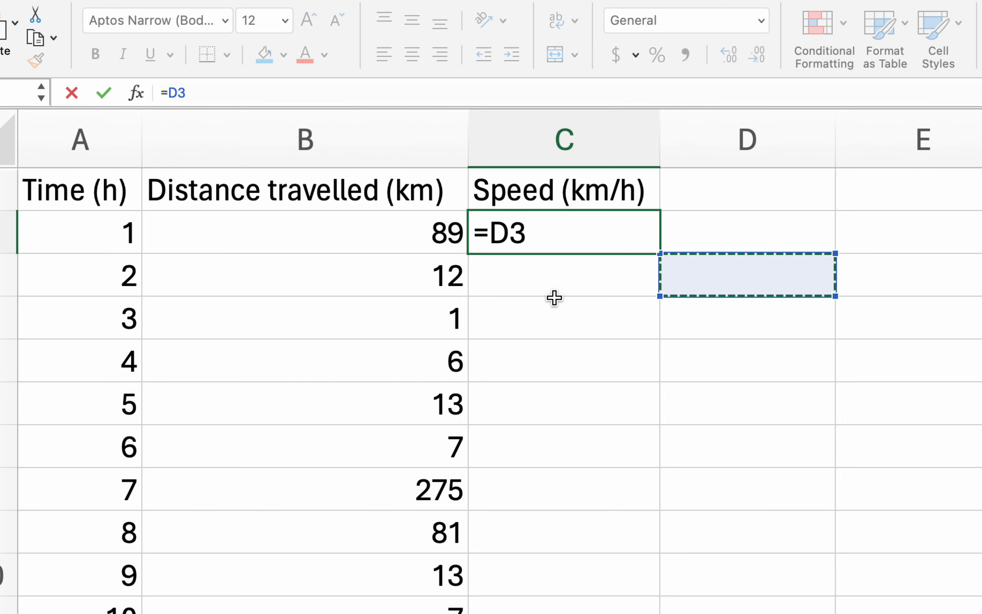
key(Escape)
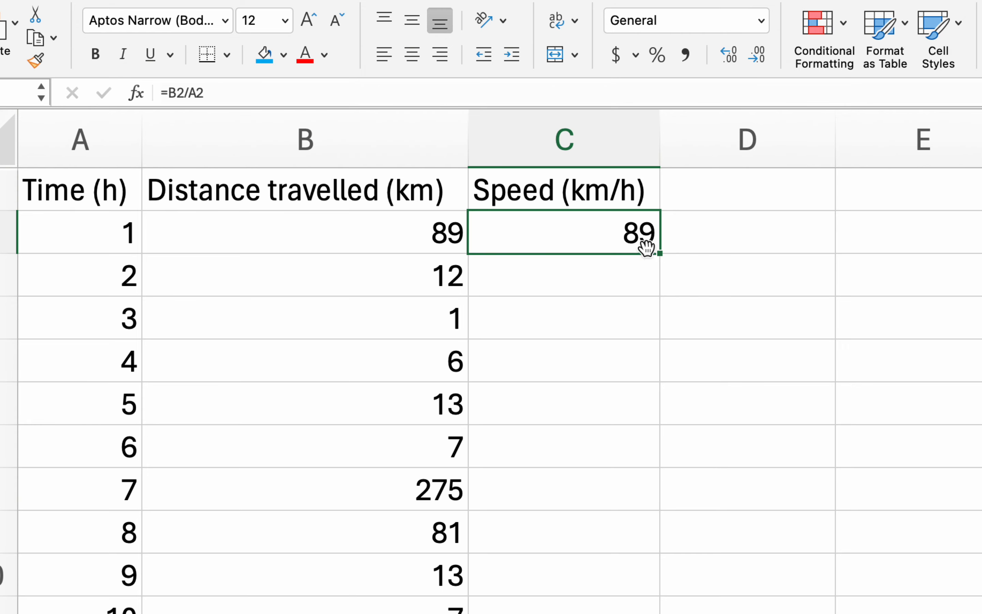
double_click(636, 236)
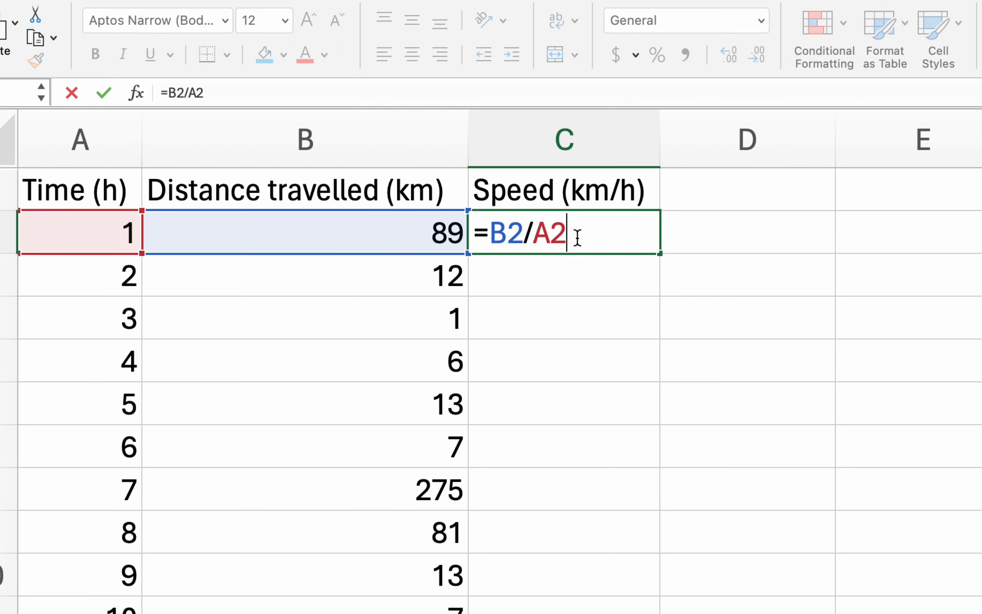
key(Escape)
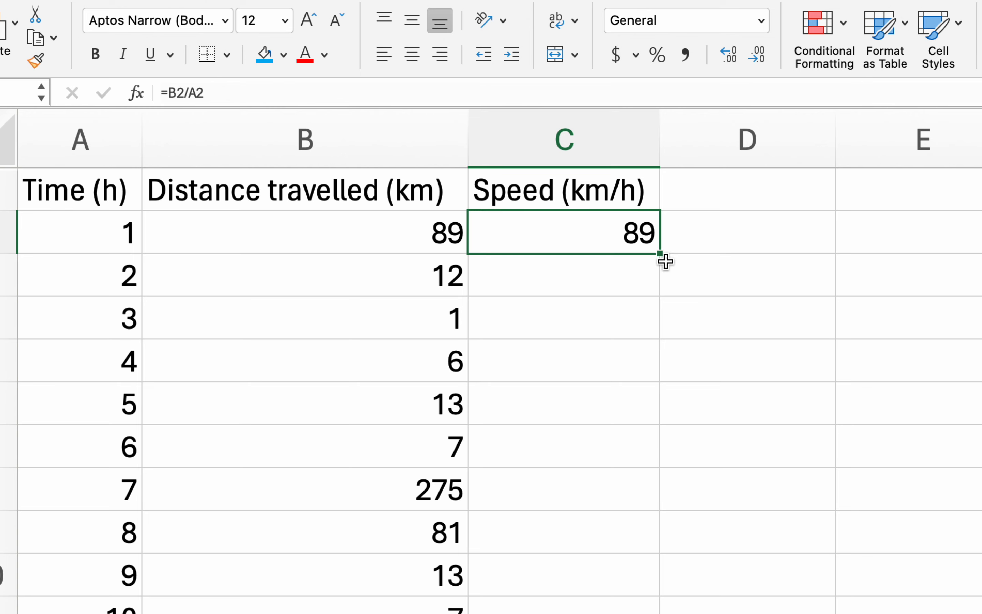
Fill the speed formula from C2 down to C15
drag(662, 255, 588, 156)
scroll(588, 156, up, 10)
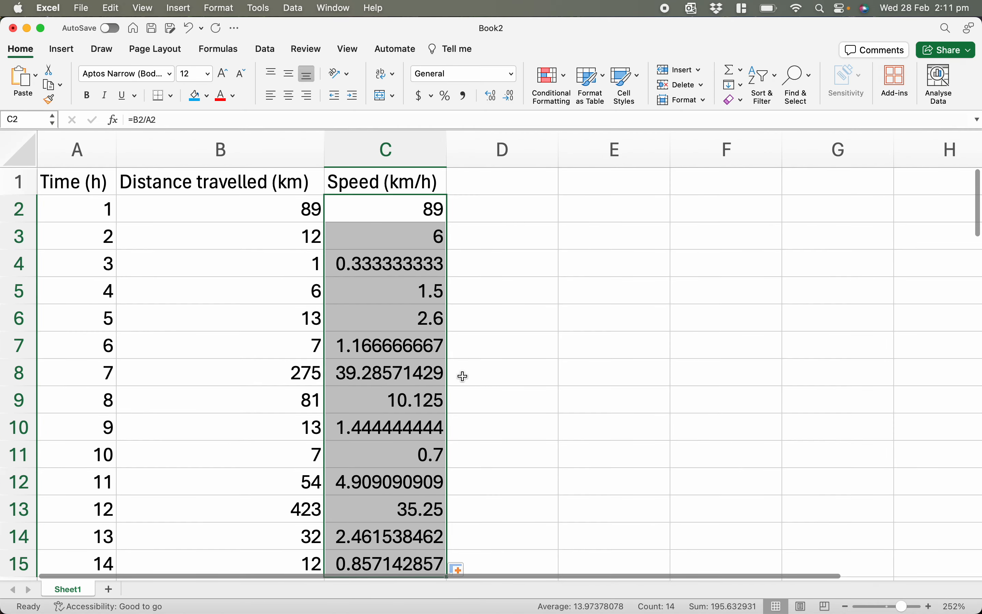
click(478, 376)
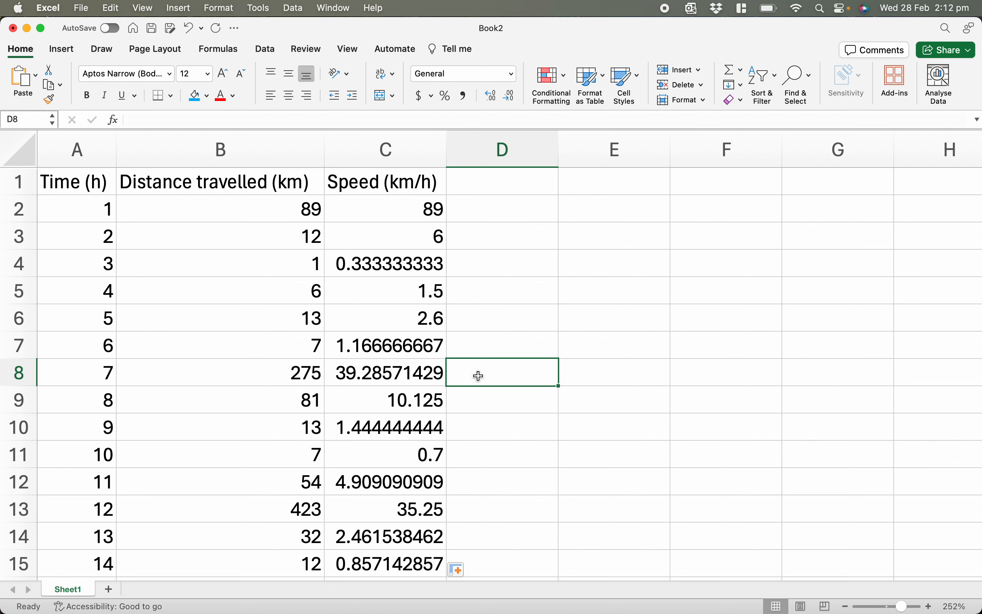
Enter the sample entries 1i, 248 and ohaf in E4 to E6 and clear them again
click(599, 267)
text(1i)
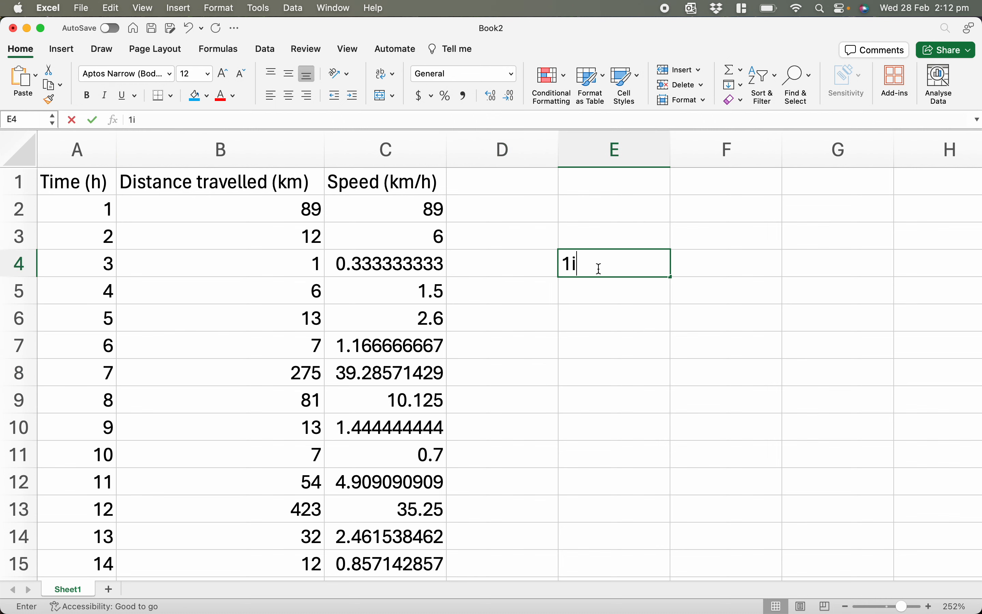
key(Return)
text(248)
key(Return)
text(ohaf)
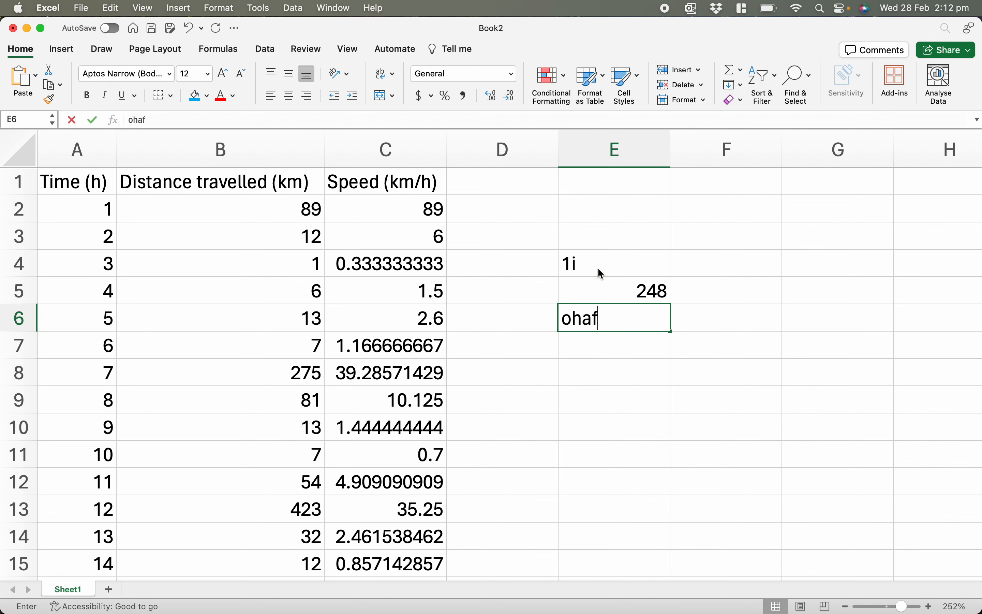
key(Return)
drag(617, 258, 635, 339)
key(Delete)
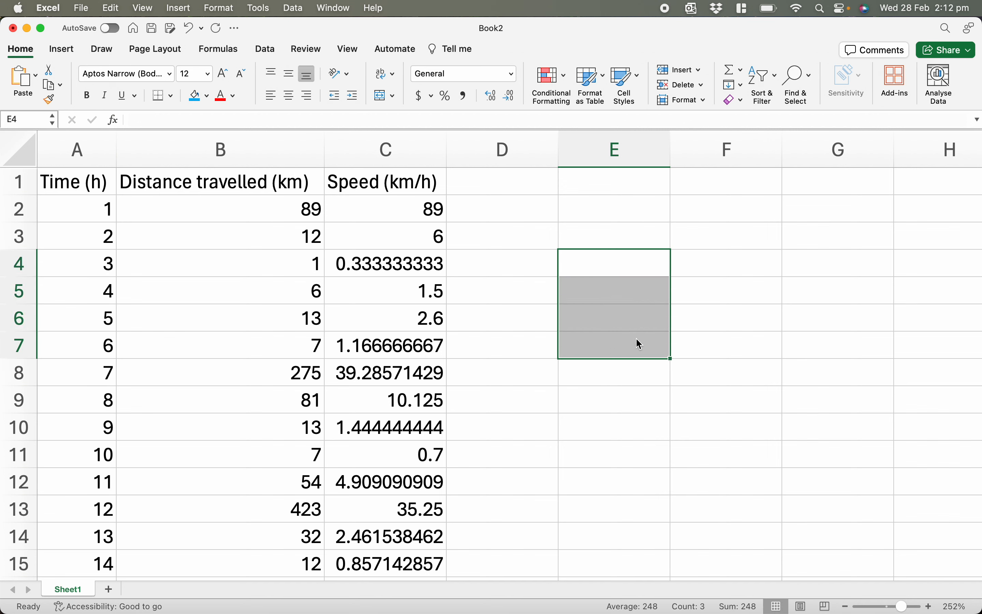
click(563, 435)
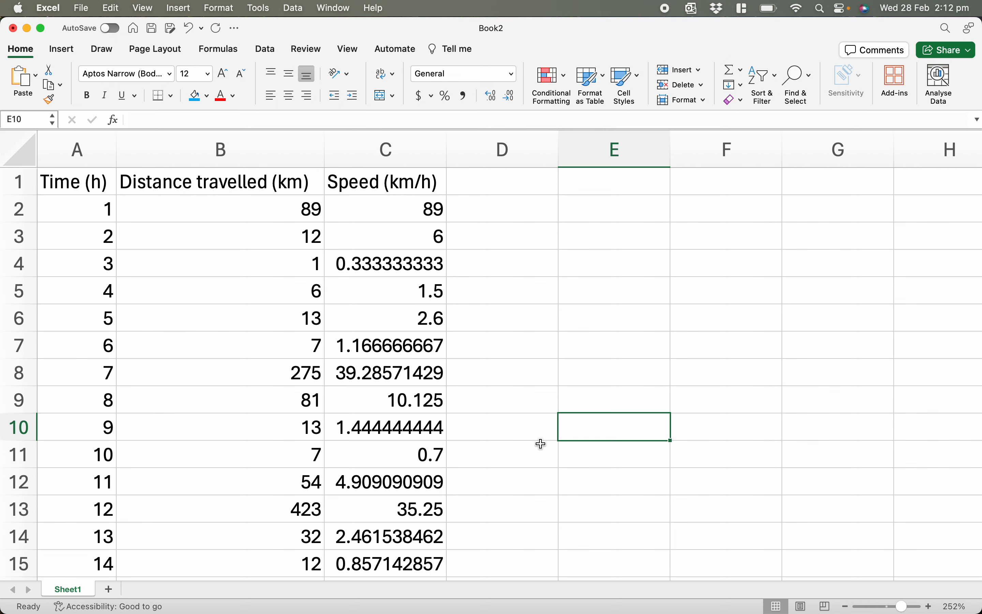
click(543, 344)
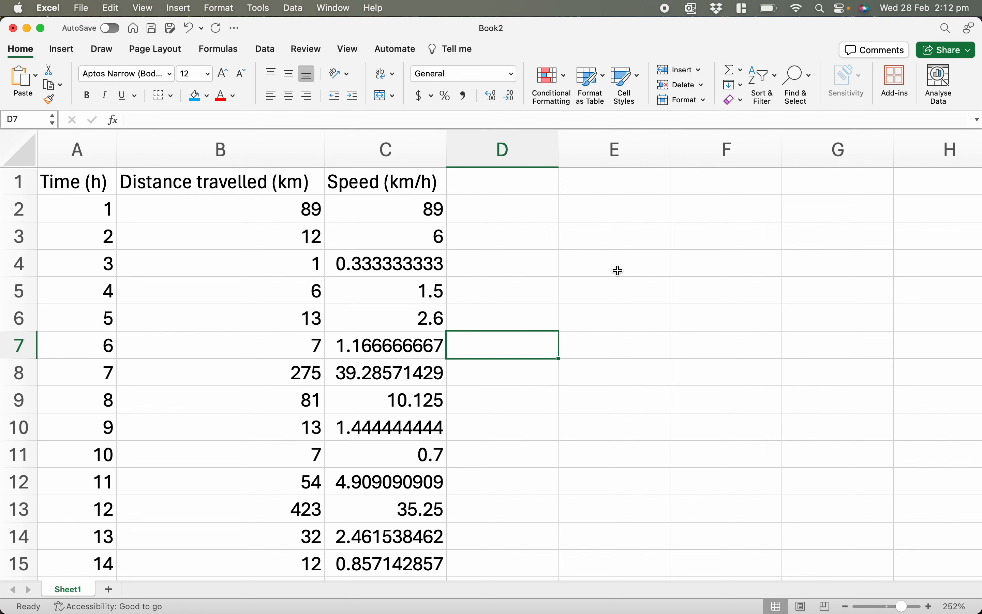